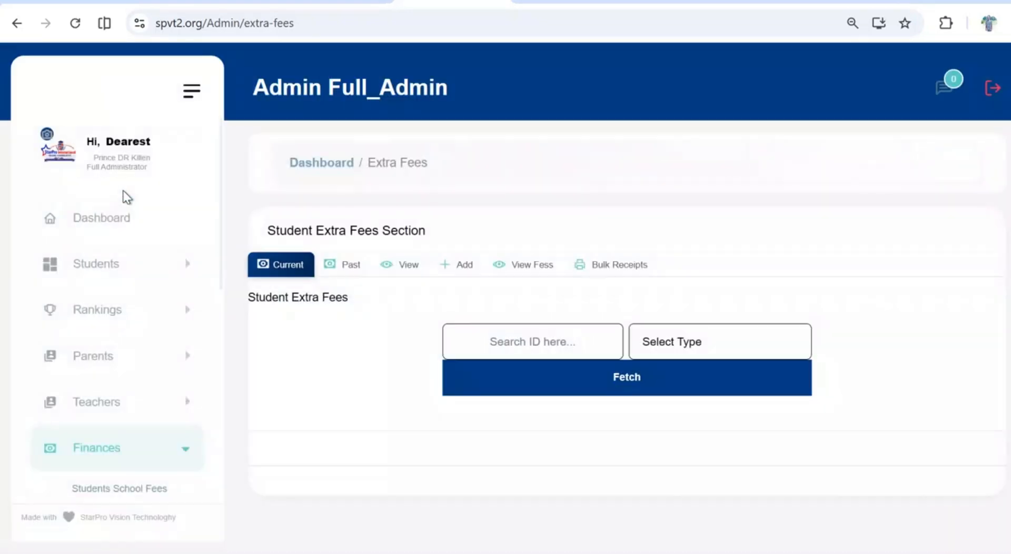
Look at the past-year extra fees payment form and return to the current student extra fees form
scroll(127, 197, "down", 2)
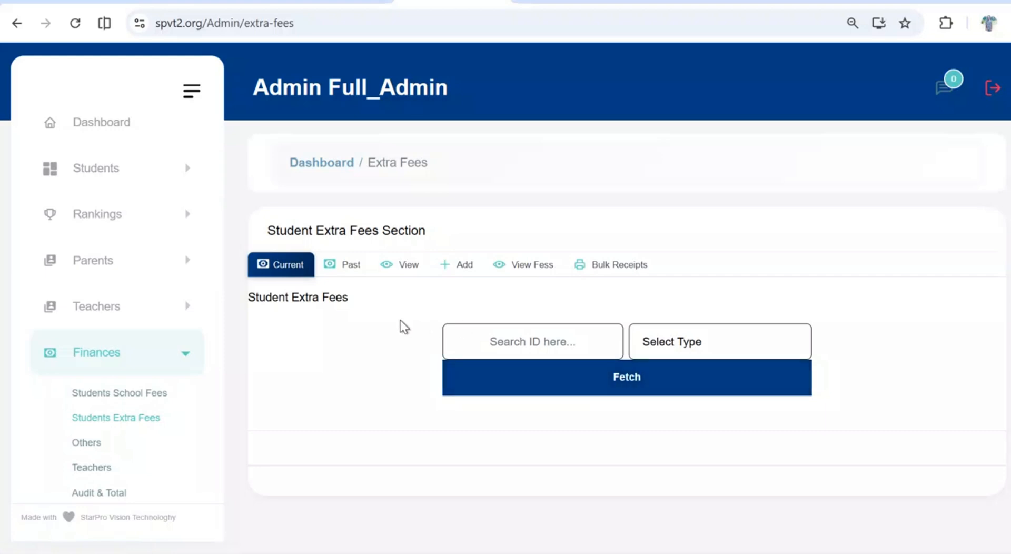
left_click(349, 267)
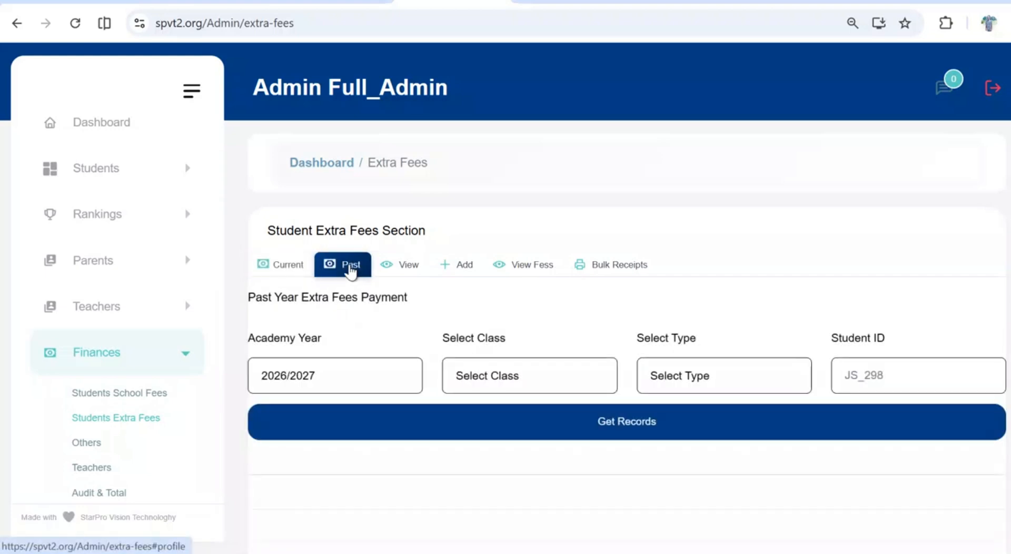
left_click(298, 271)
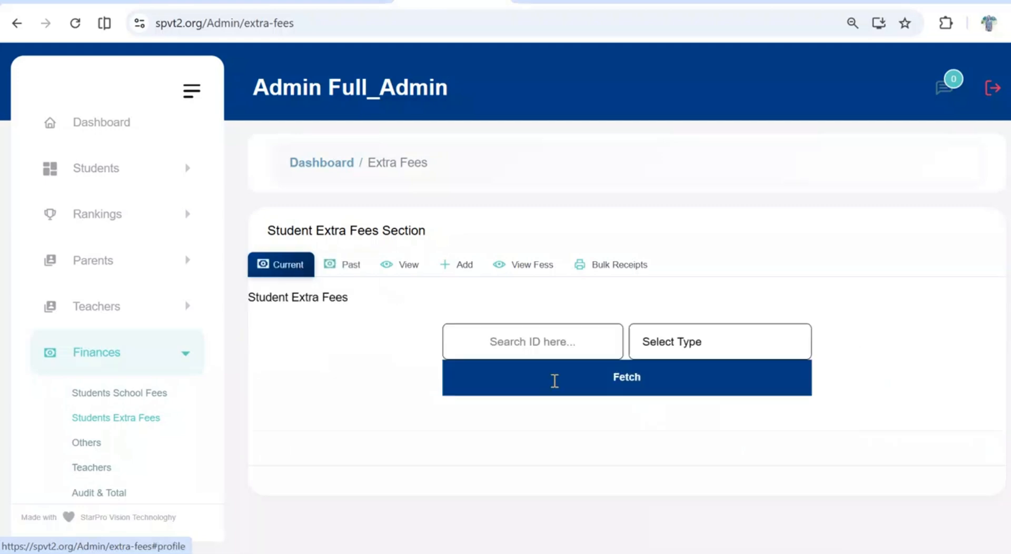
Fetch the current Color Day-1 extra fee record for the student using the first suggested student ID
left_click(542, 343)
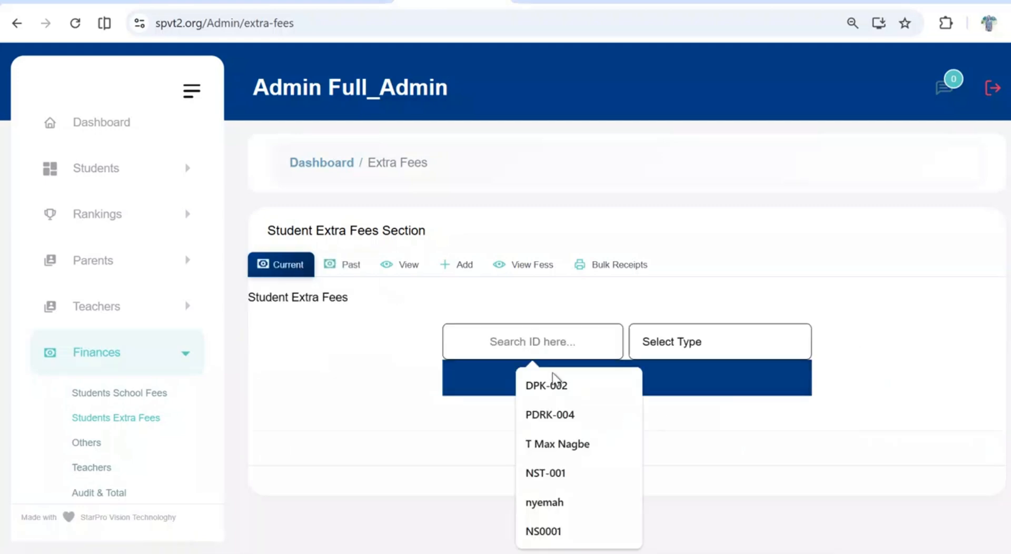
left_click(570, 392)
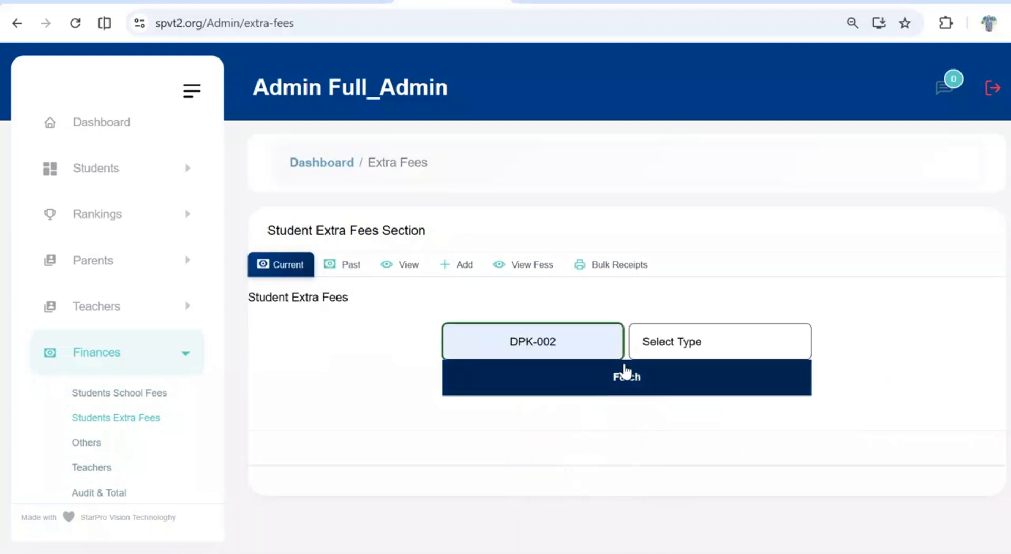
left_click(710, 344)
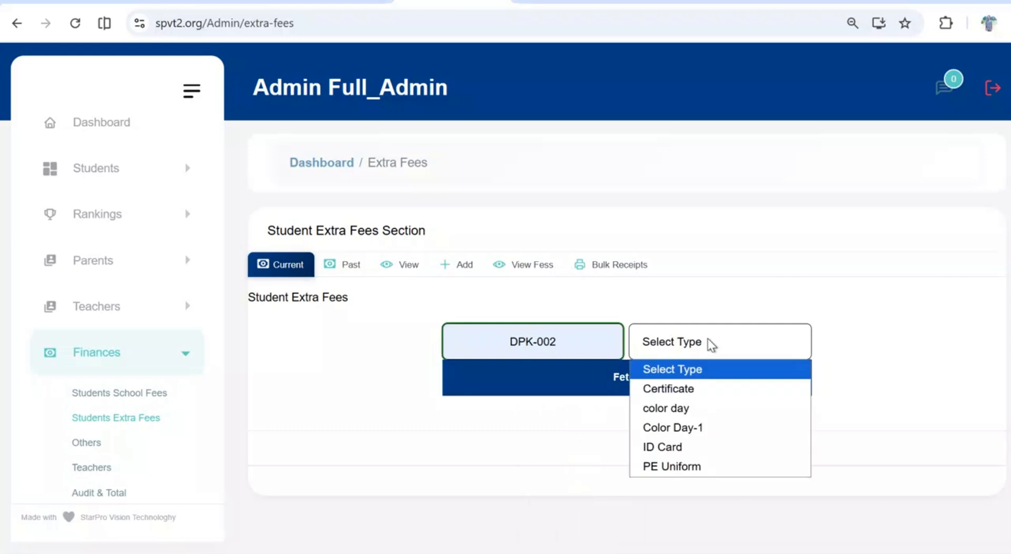
left_click(690, 419)
left_click(668, 388)
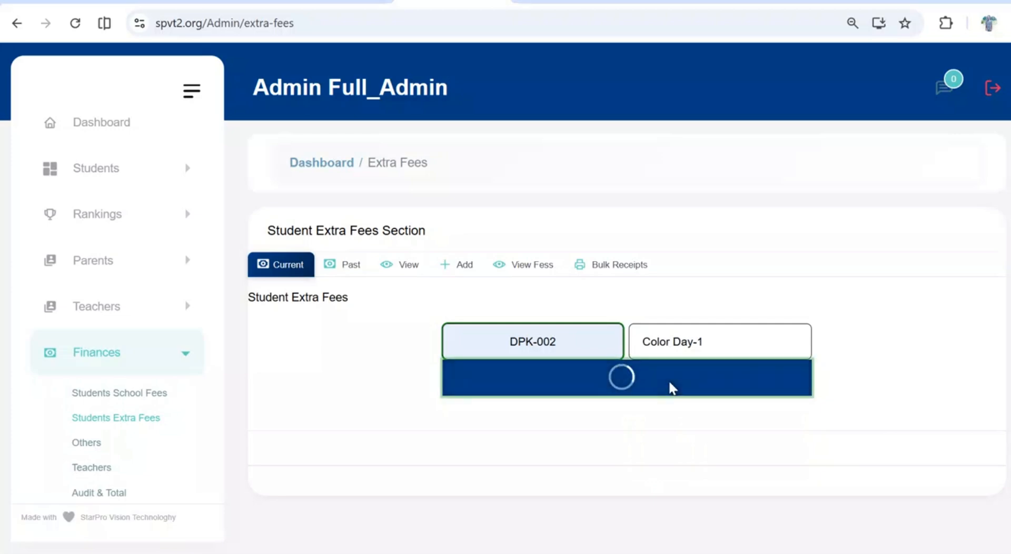
Process a payment of 50 toward the student's Color Day-1 fee and review the transaction record
scroll(670, 389, "down", 5)
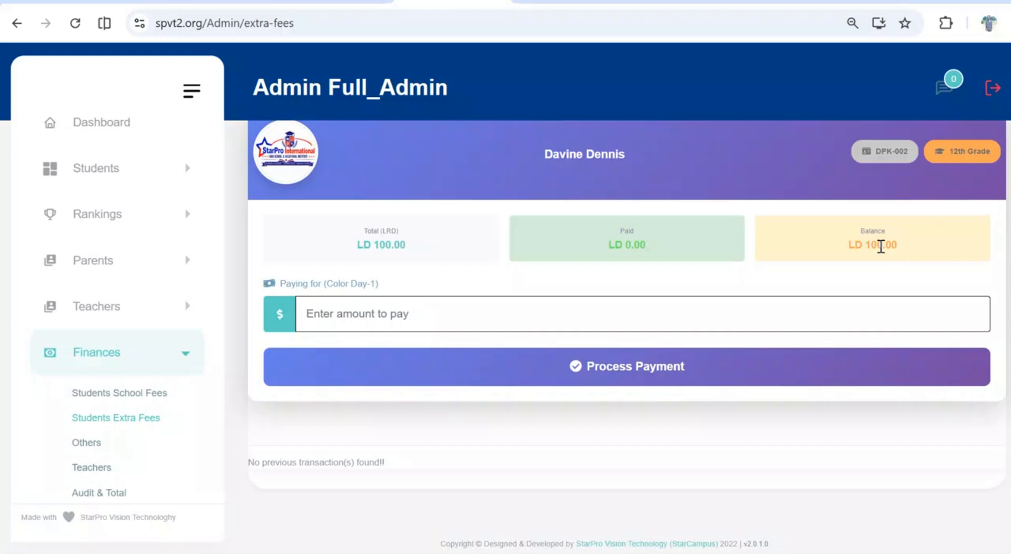
left_click(537, 318)
type("50")
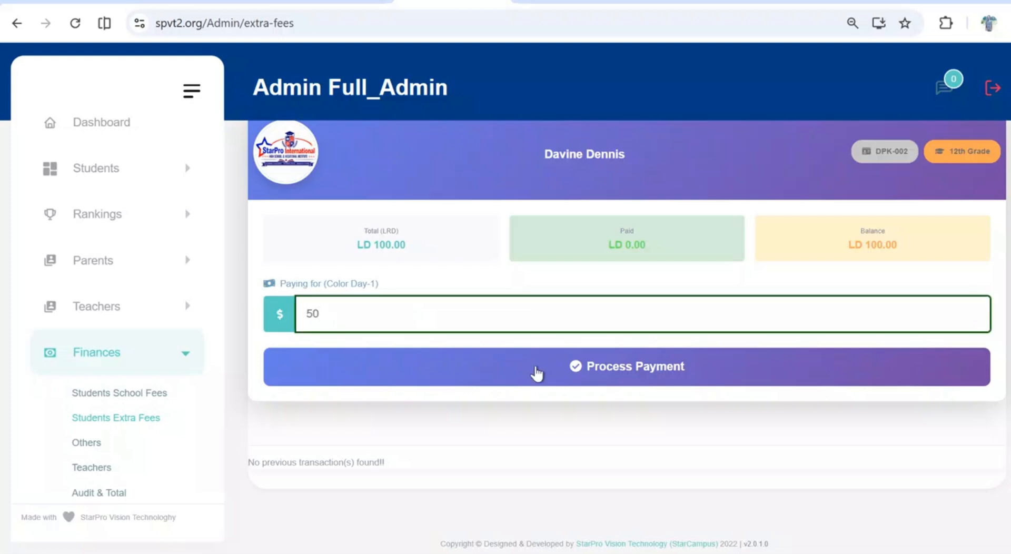
left_click(535, 367)
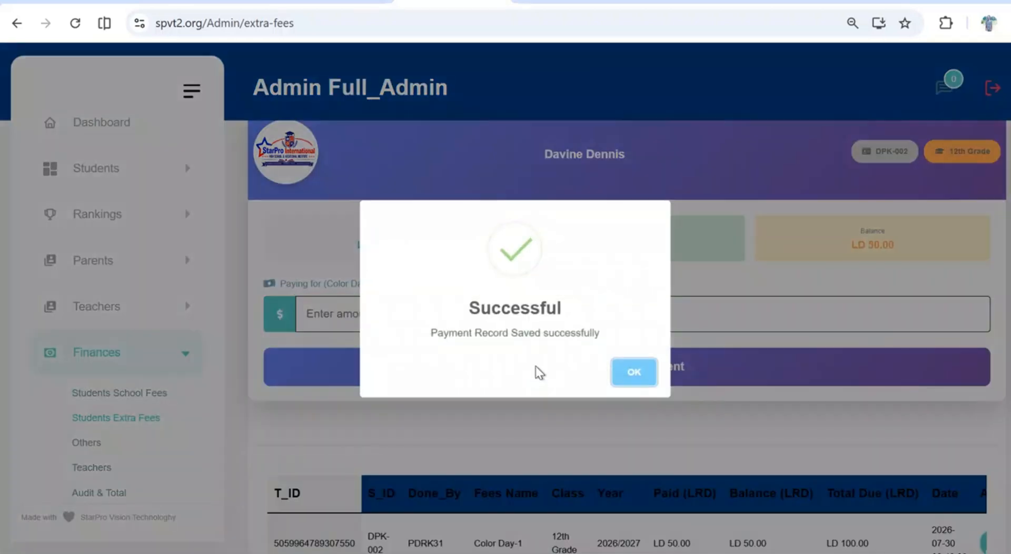
left_click(632, 380)
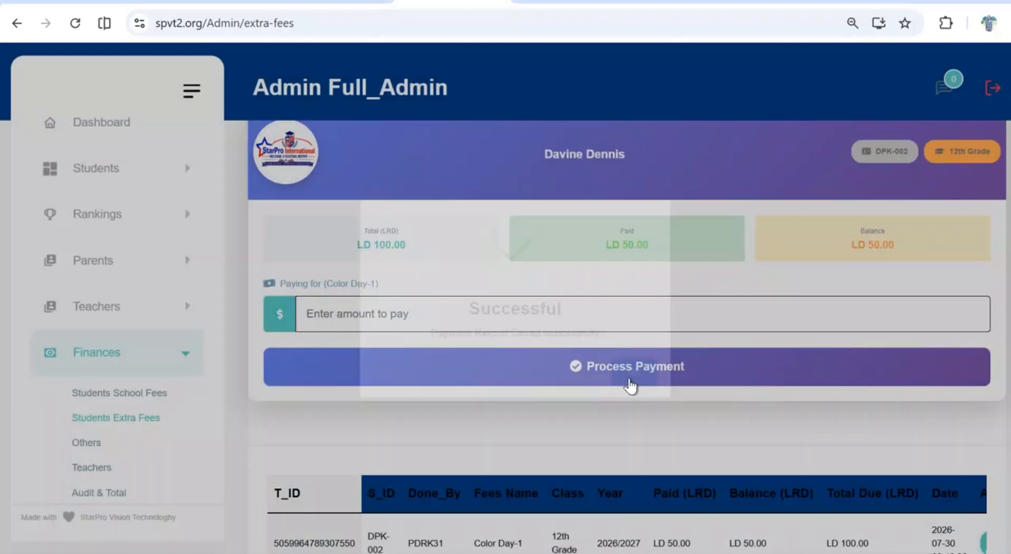
scroll(630, 386, "down", 3)
scroll(666, 406, "right", 3)
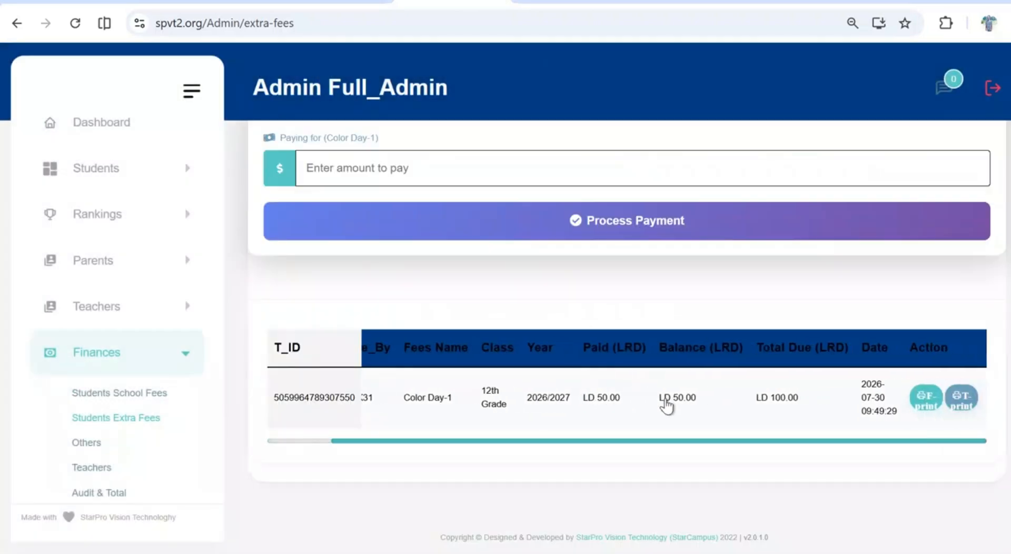
Set the past-year extra fees form to academy year 2024/2025 (Past) and try to get the records
scroll(463, 243, "up", 7)
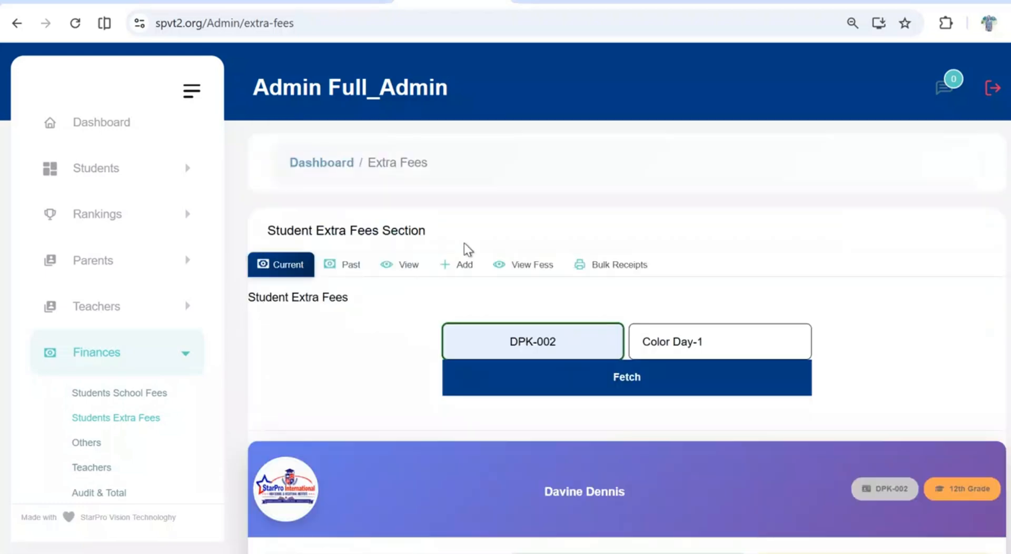
left_click(348, 264)
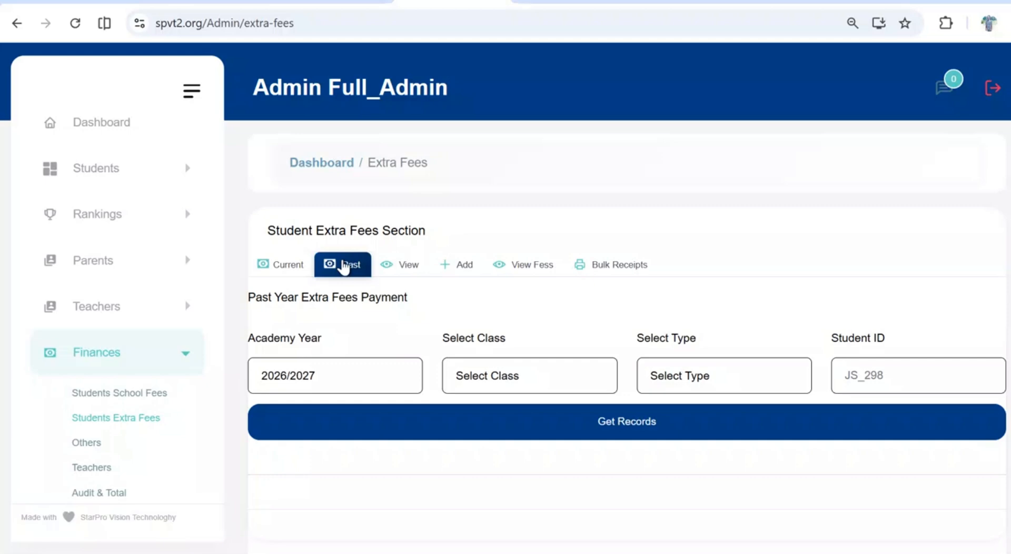
left_click(368, 386)
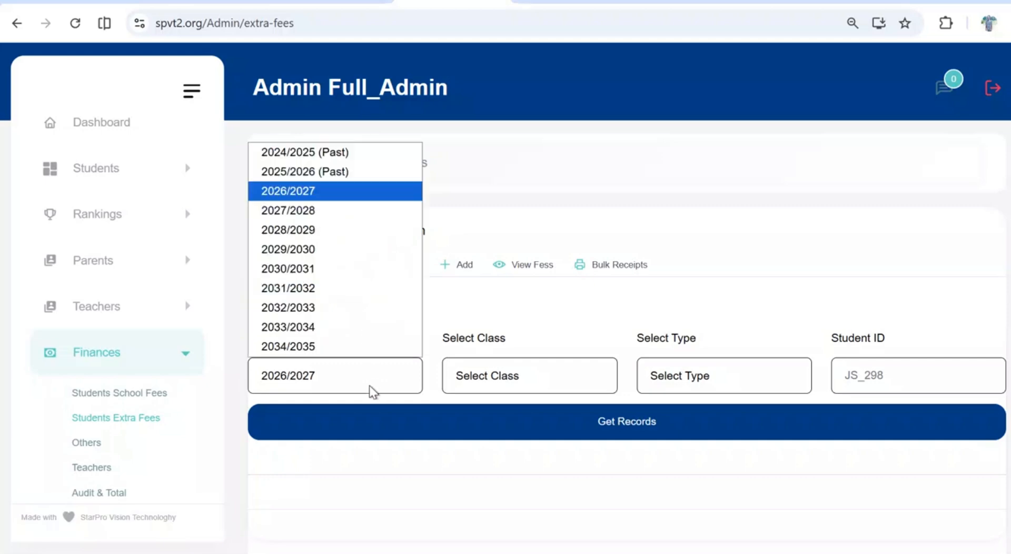
left_click(371, 158)
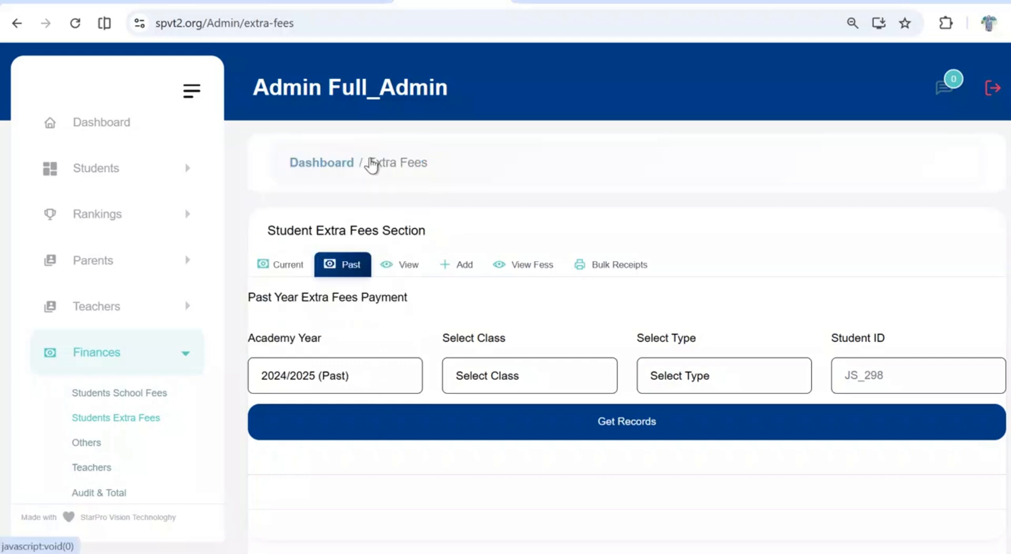
left_click(712, 412)
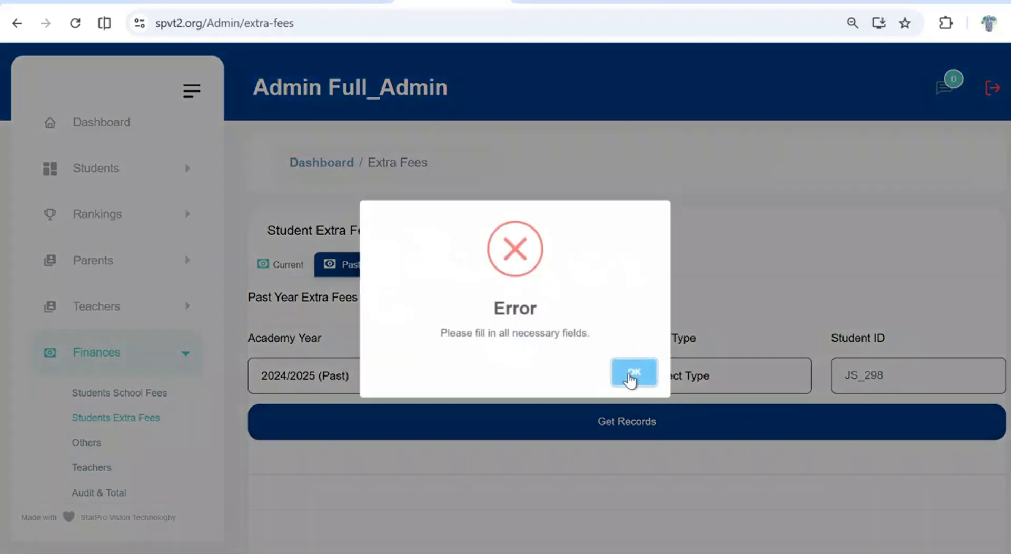
left_click(633, 373)
Set the past-year class to 12th Grade and the type to Color Day-1, and try getting records without a student ID
left_click(606, 375)
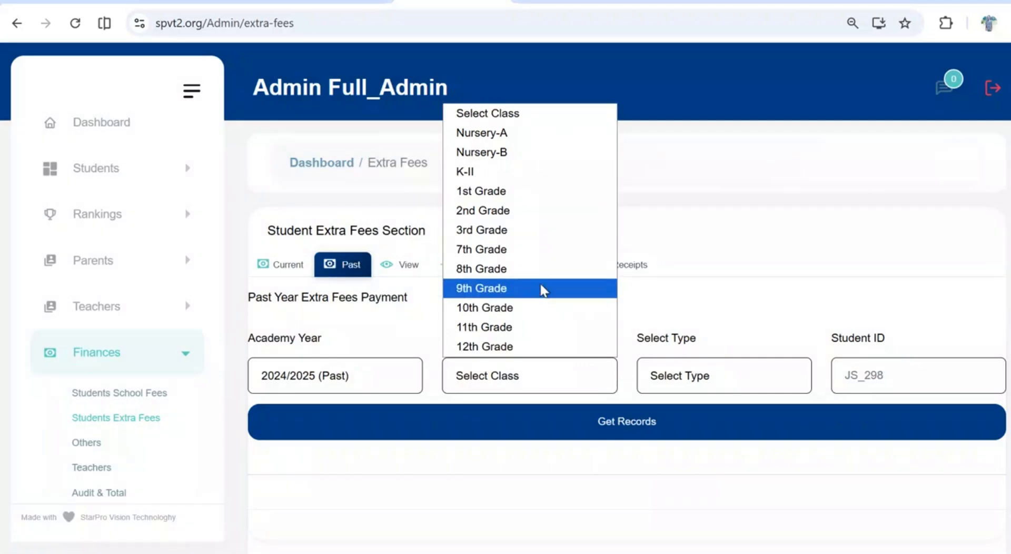
left_click(547, 345)
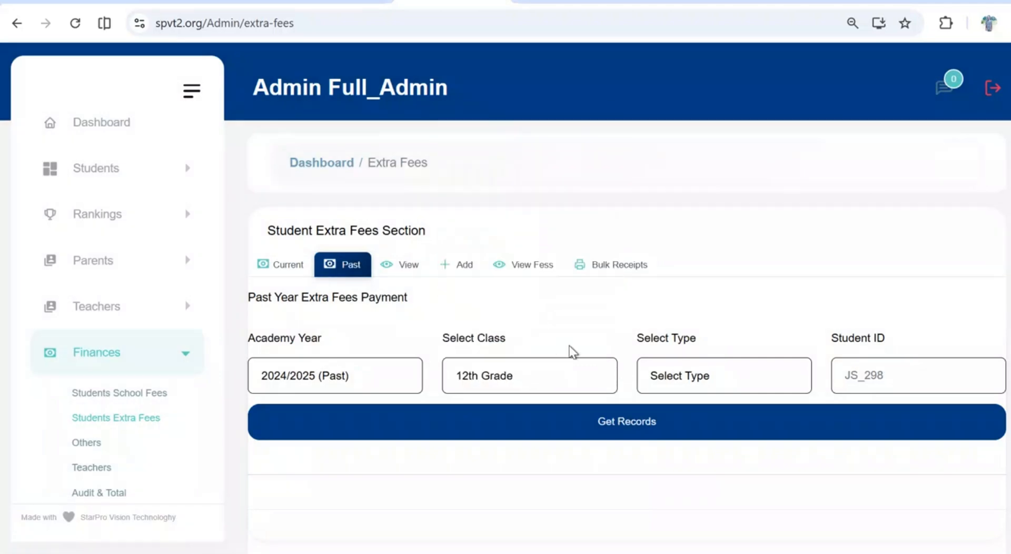
left_click(684, 387)
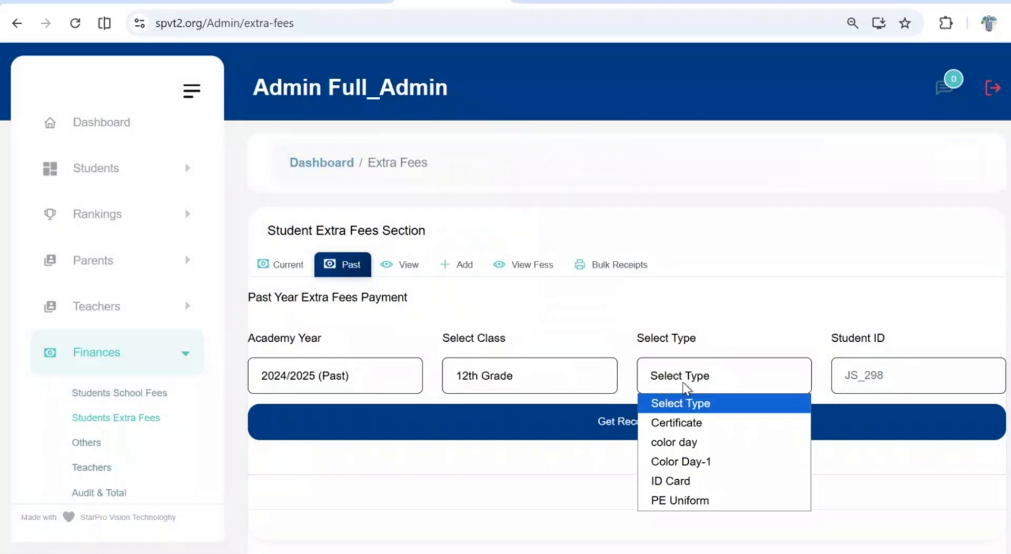
left_click(691, 462)
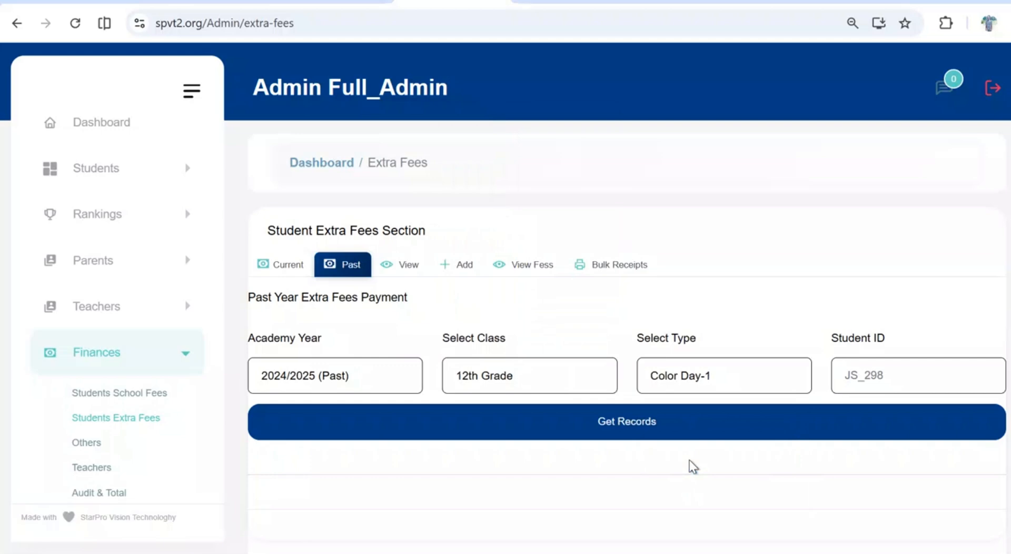
left_click(780, 424)
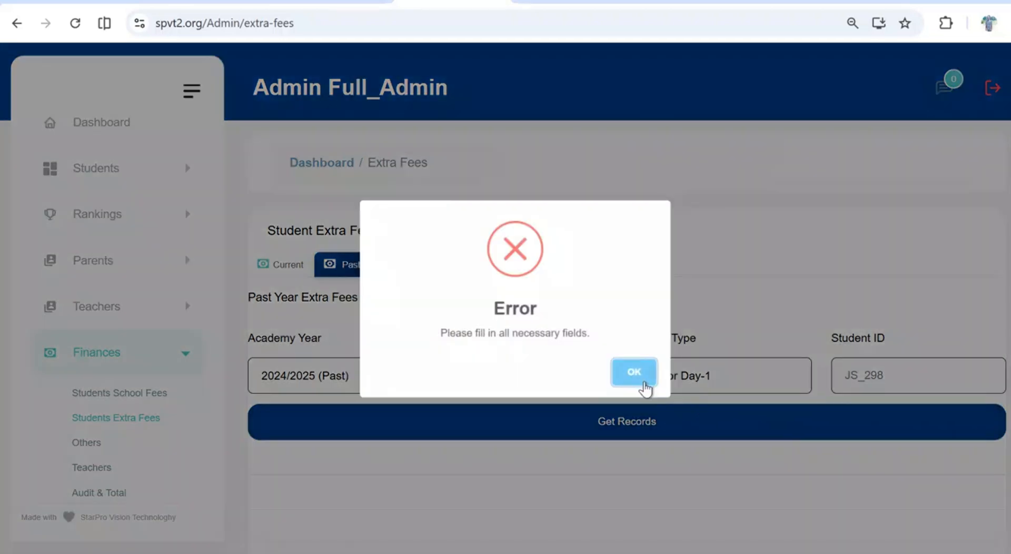
left_click(643, 383)
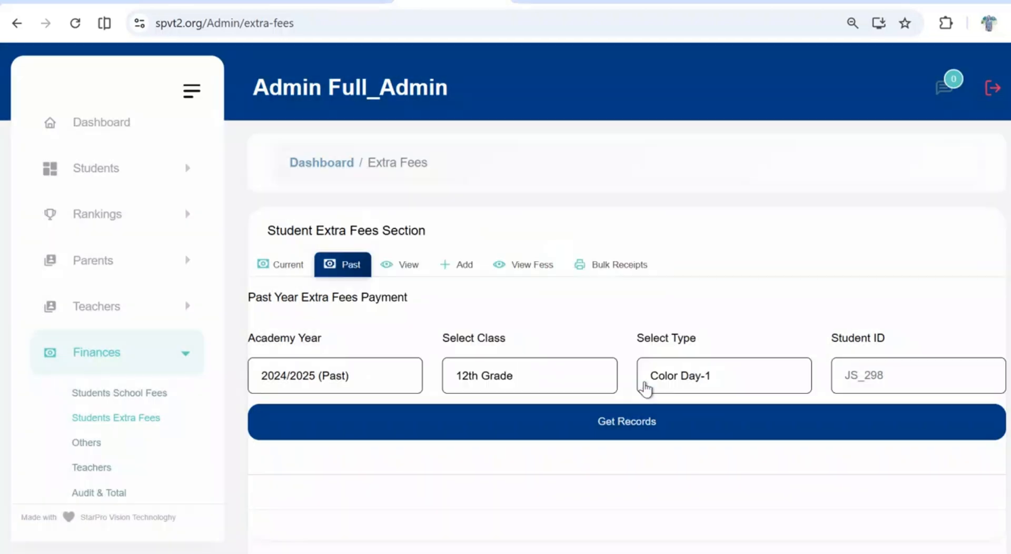
Load the 2026/2027 extra fees payment records for all classes with item type Certificate and review the students' payments and balances
left_click(415, 276)
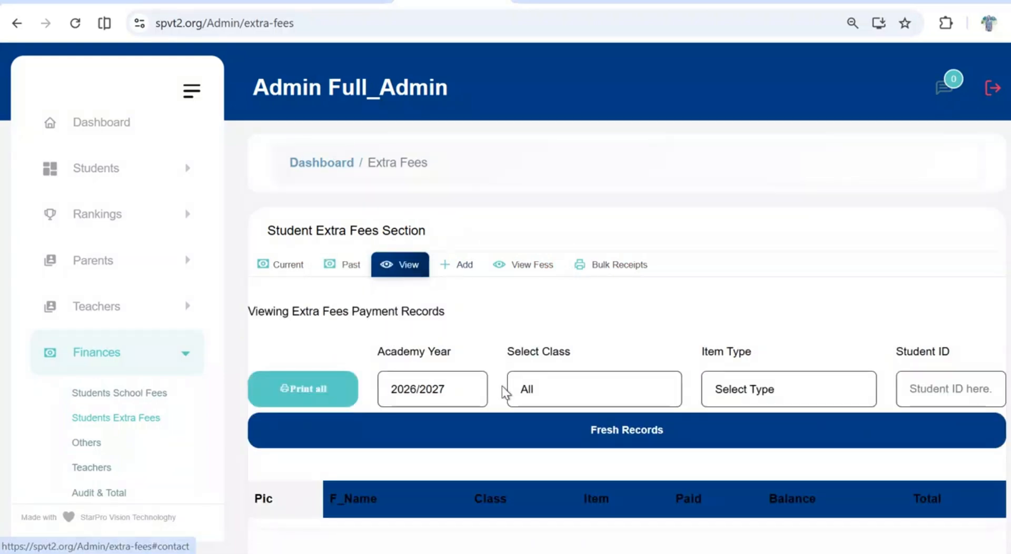
scroll(501, 387, "down", 2)
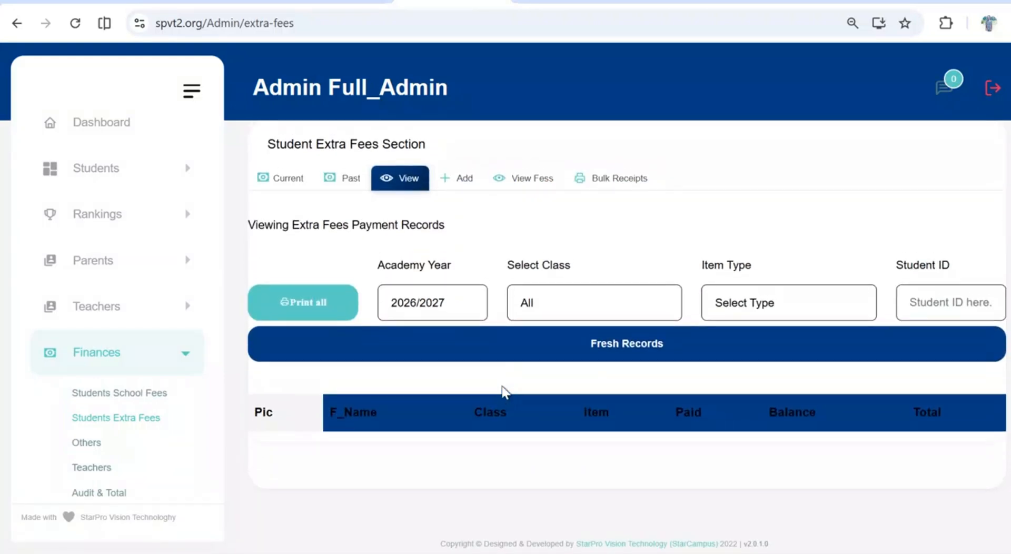
left_click(781, 312)
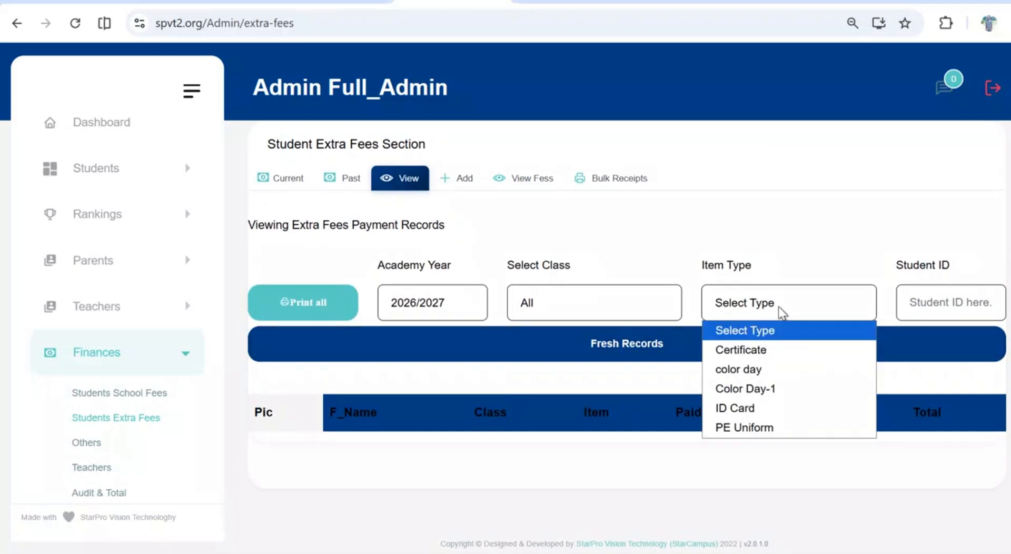
left_click(760, 356)
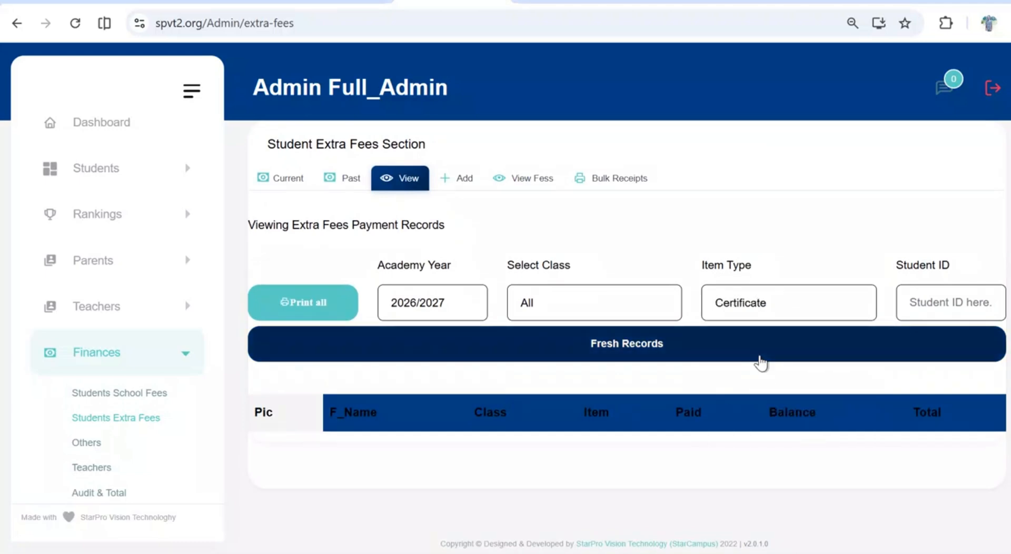
left_click(760, 360)
scroll(761, 363, "down", 4)
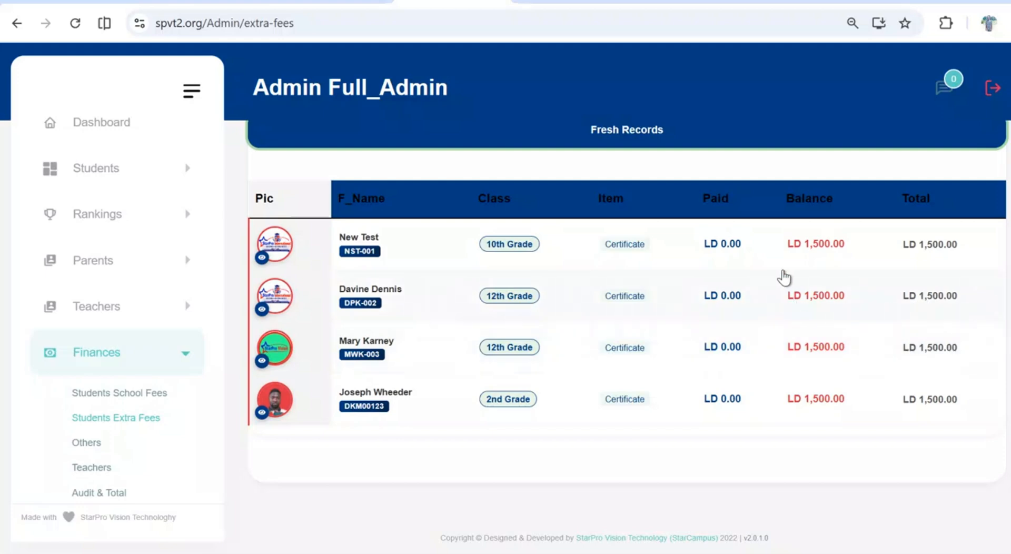
scroll(800, 449, "up", 5)
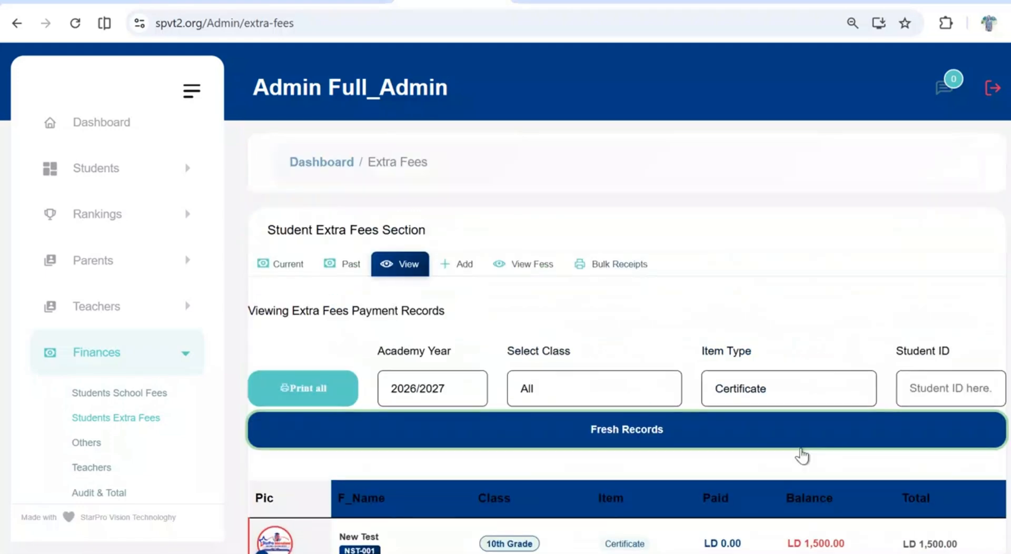
scroll(801, 455, "down", 3)
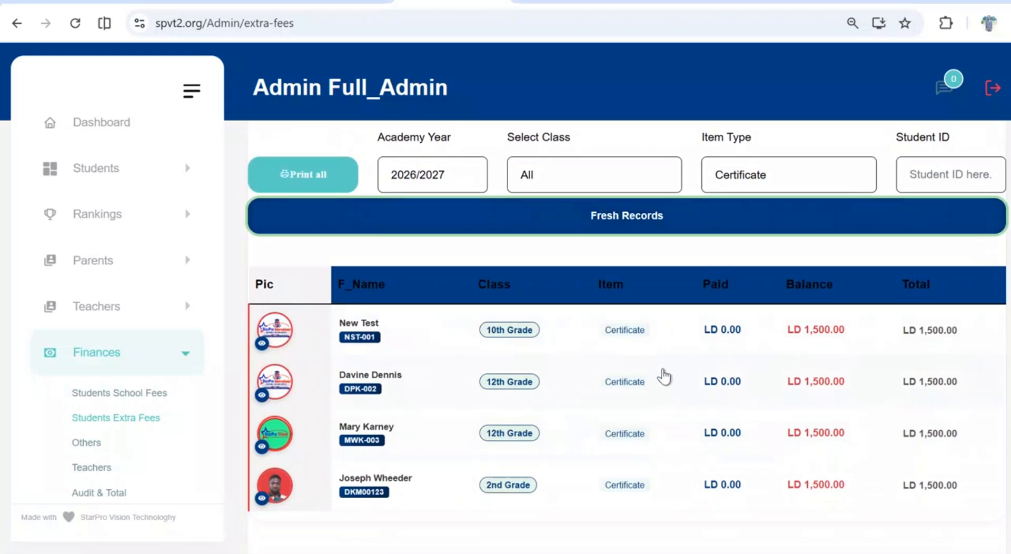
scroll(540, 320, "up", 4)
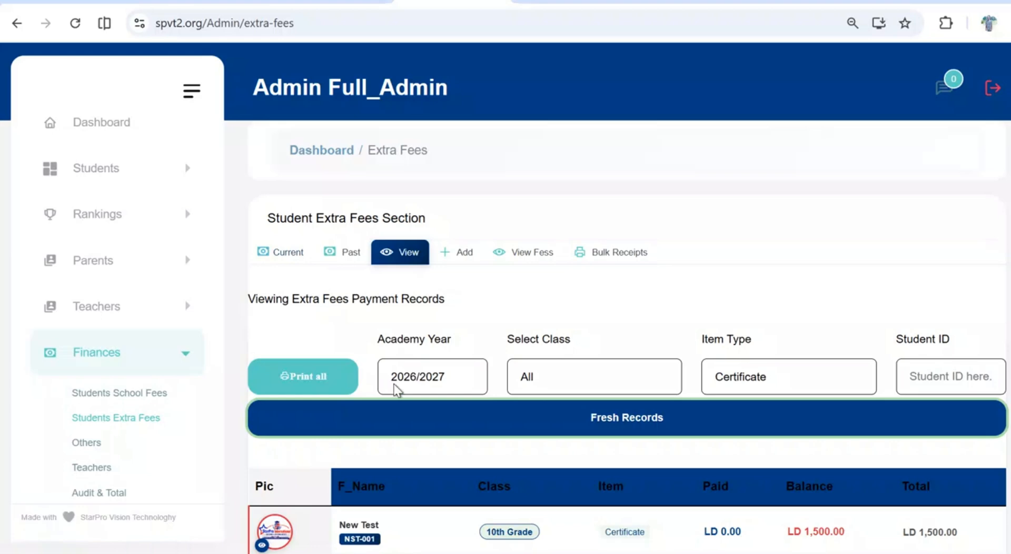
Start a new extra fee for all classes and name it Volunteer Teacher Appreciation
left_click(450, 254)
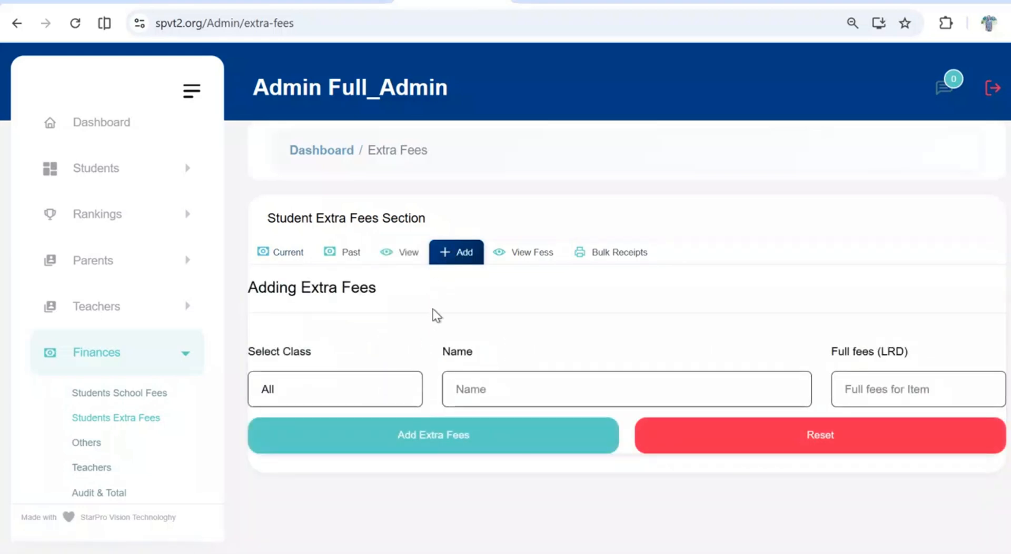
left_click(394, 394)
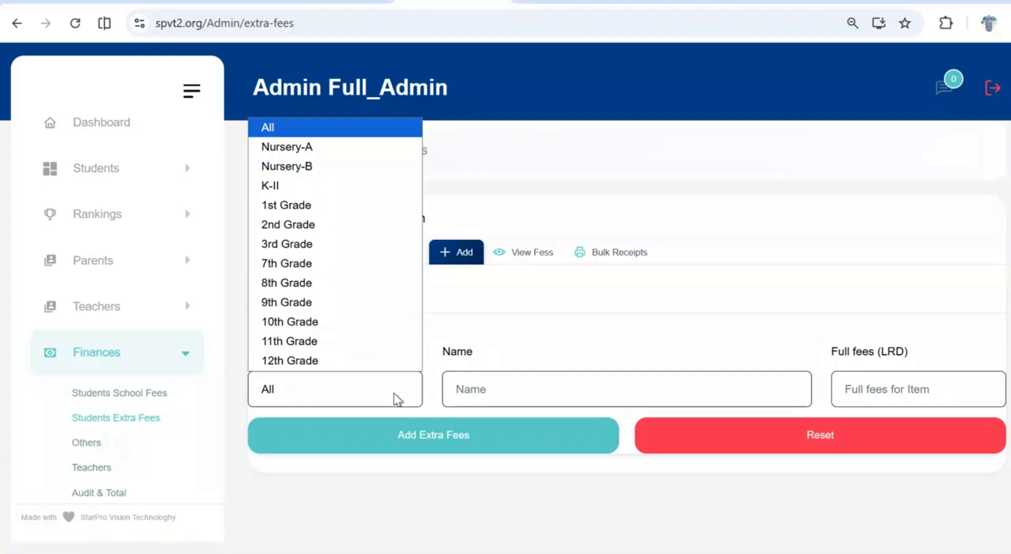
left_click(394, 393)
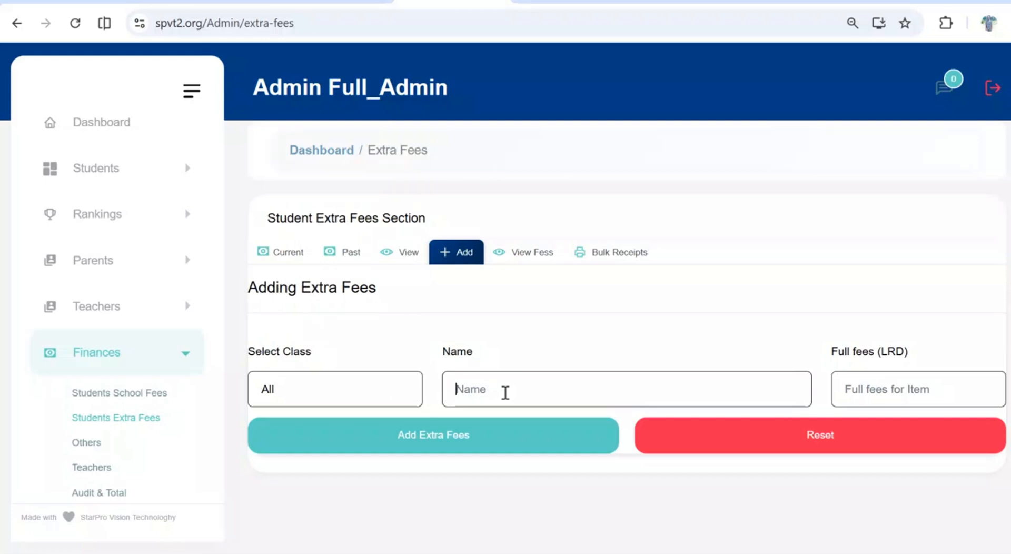
type("Volu")
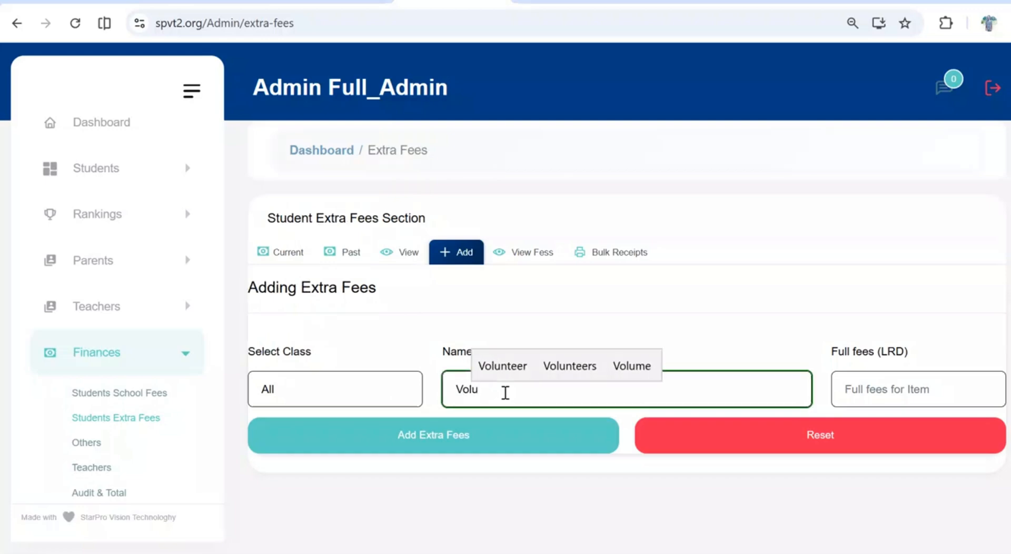
type("n")
key("Up")
key("Return")
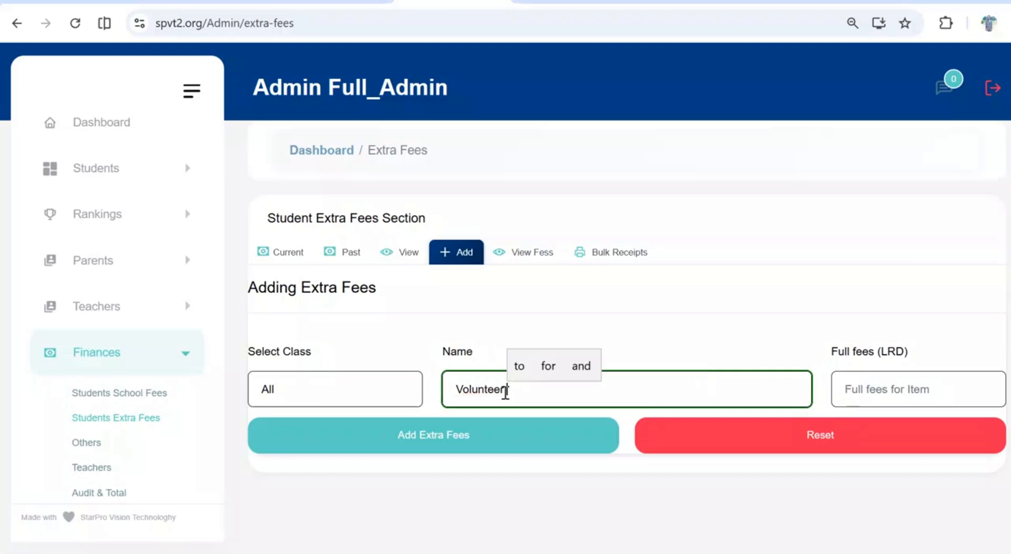
type("Teacher")
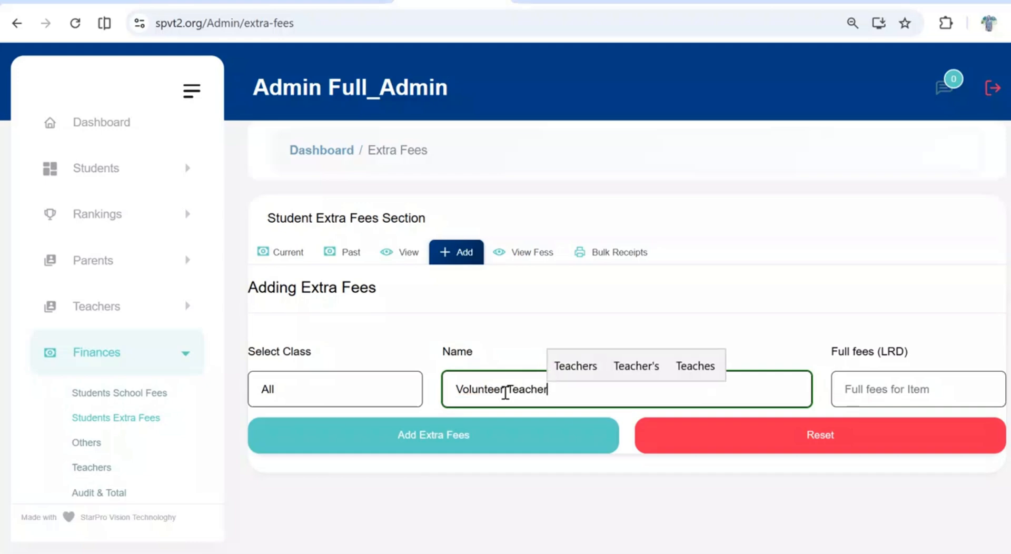
type(" Appr")
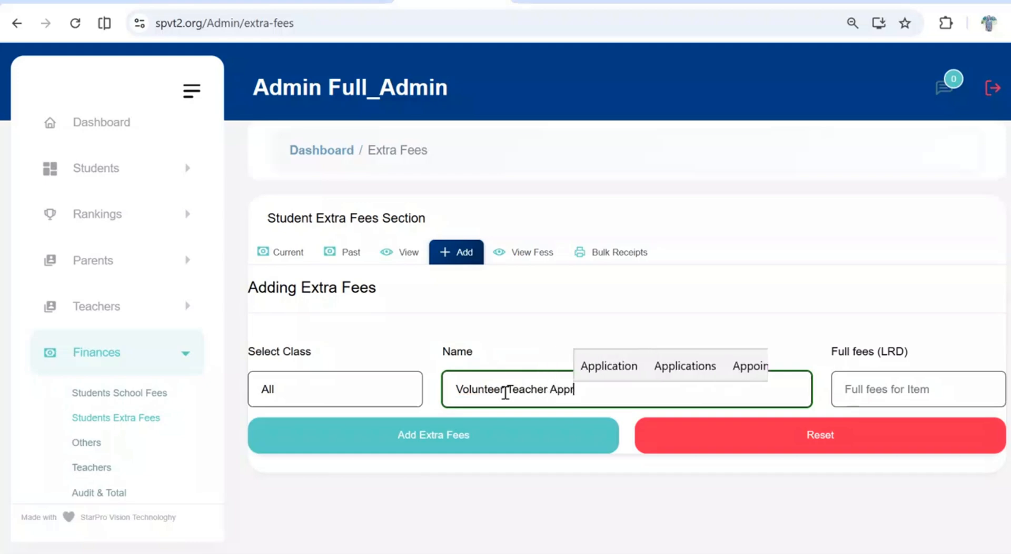
type("eci")
key("Up")
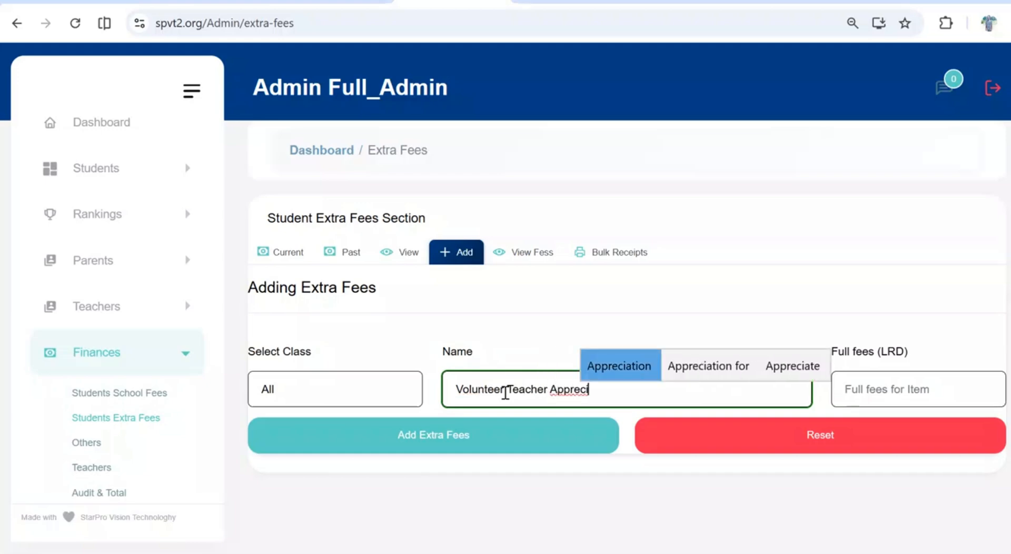
key("Return")
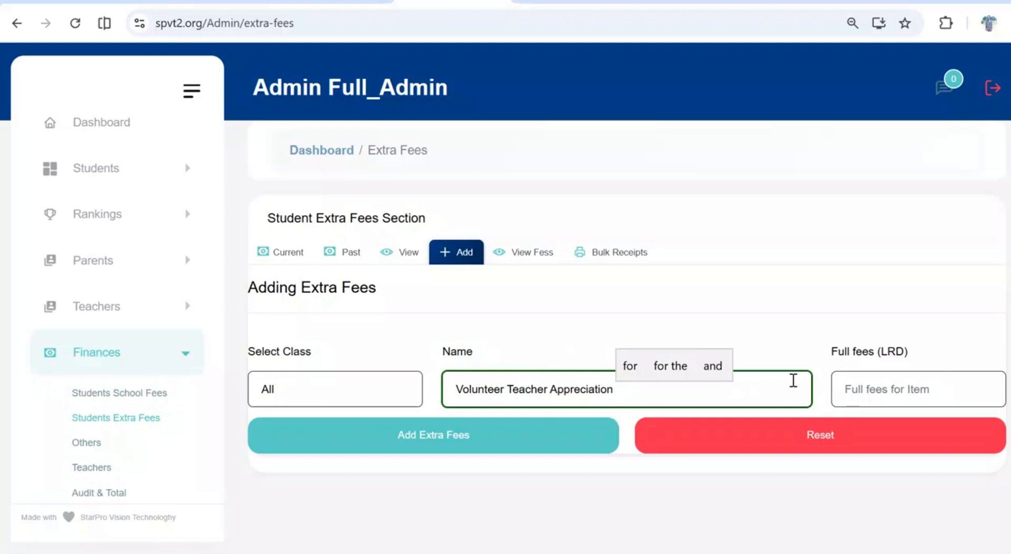
Set the new extra fee's full amount to 500 LRD and add it to the system
left_click(851, 393)
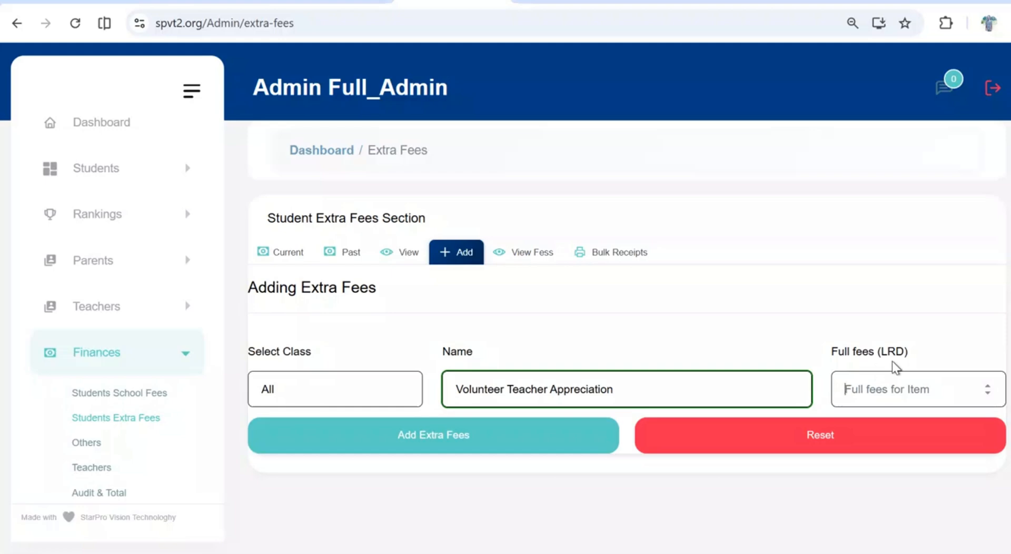
type("500")
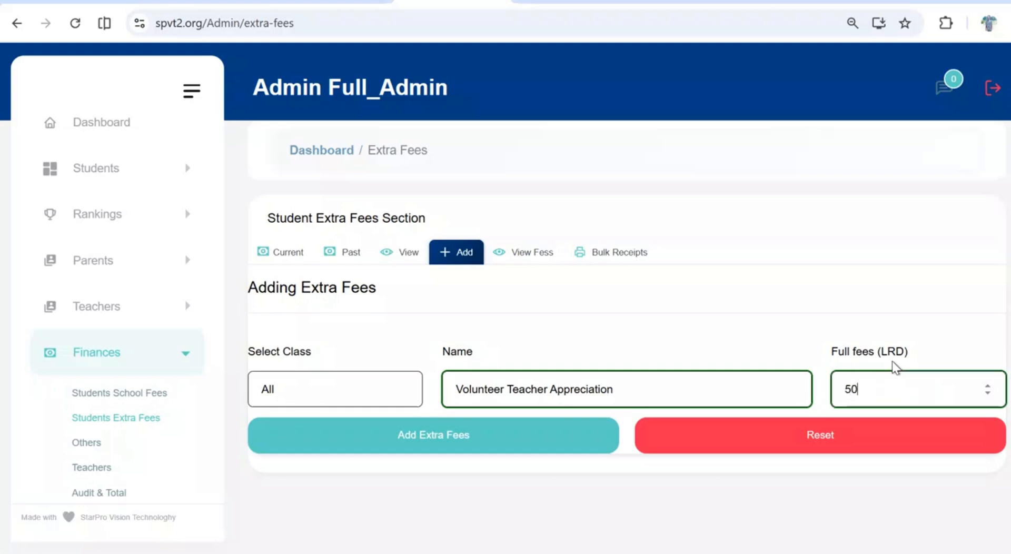
left_click(553, 452)
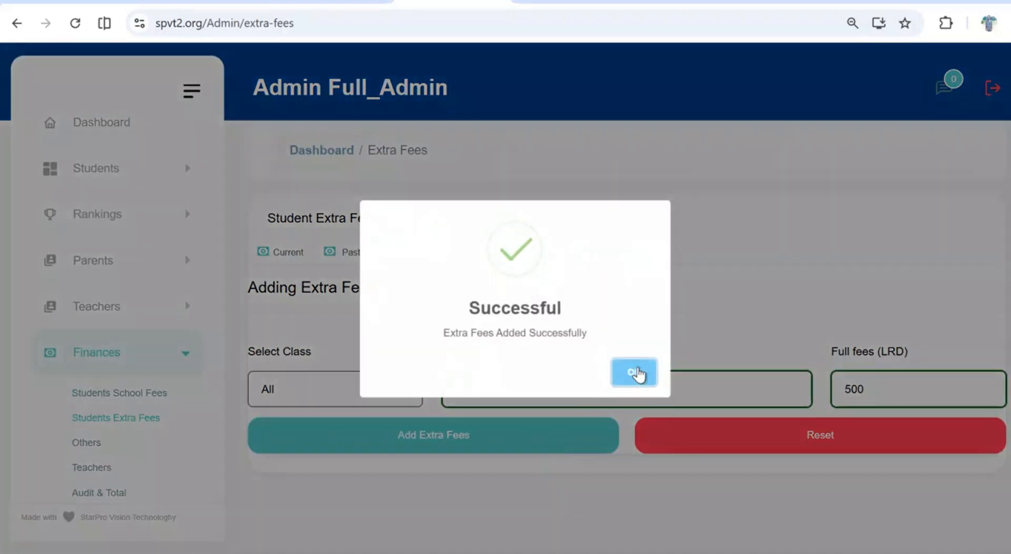
left_click(634, 372)
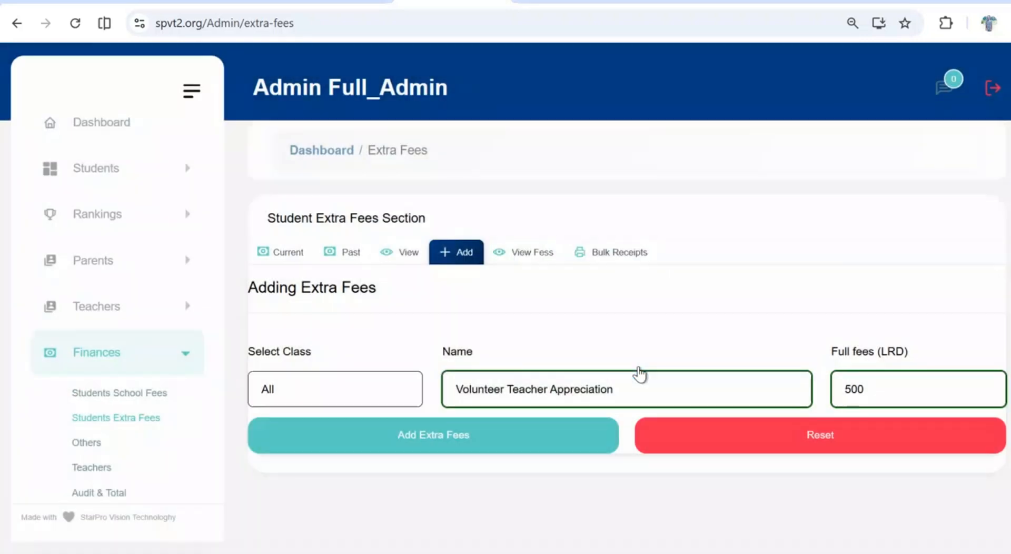
Review the extra fees list, checking each item's class, name and fee amount
left_click(533, 259)
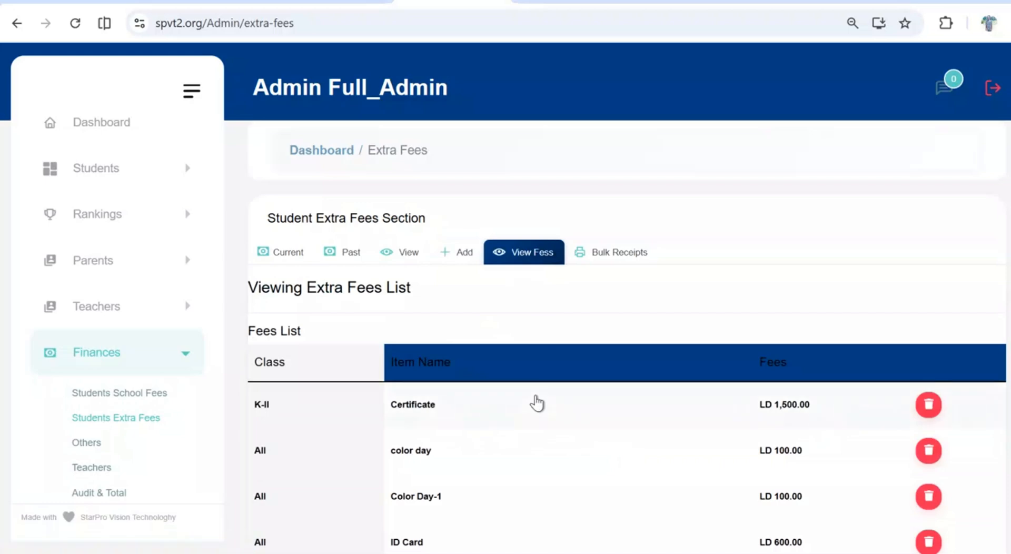
scroll(537, 403, "down", 4)
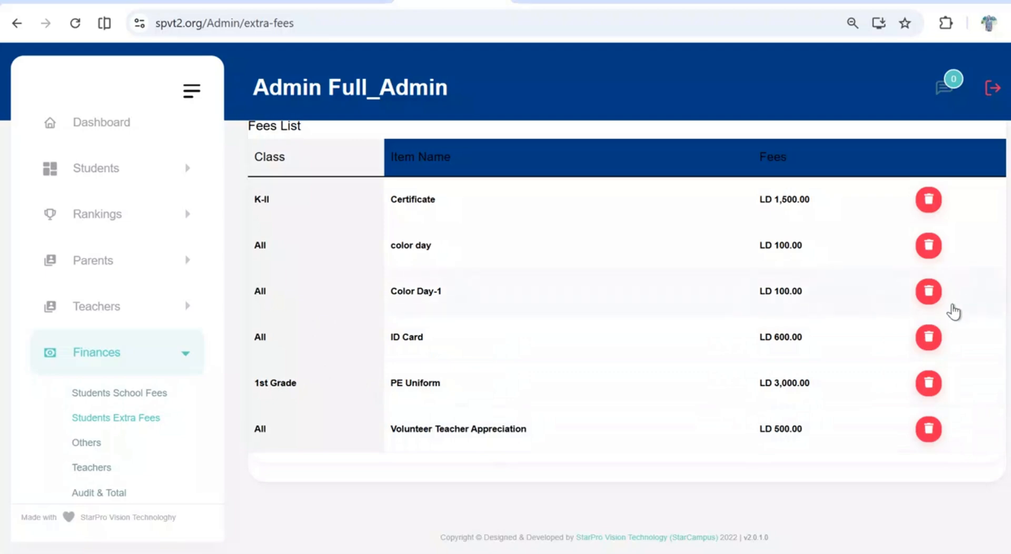
scroll(952, 312, "up", 4)
scroll(951, 313, "down", 3)
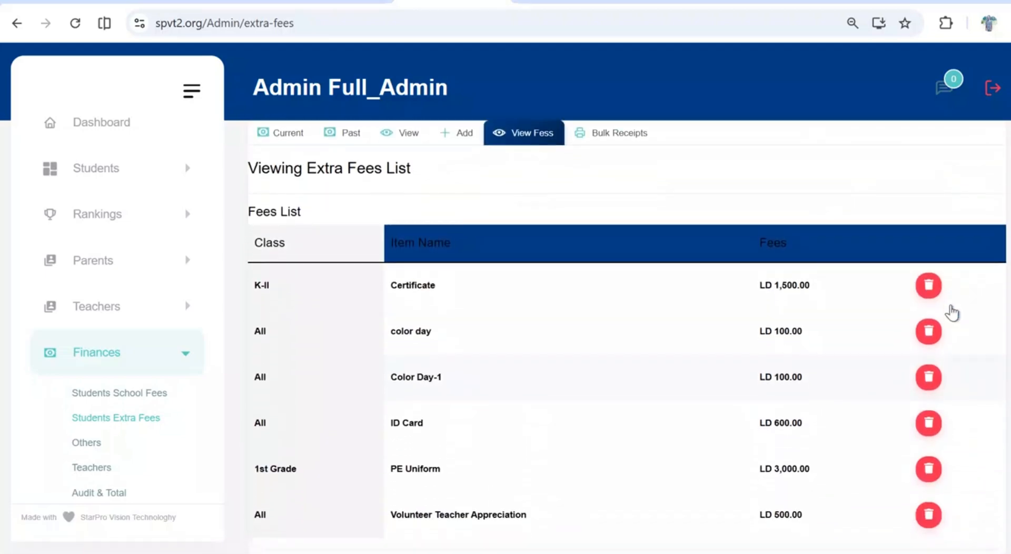
scroll(952, 313, "down", 1)
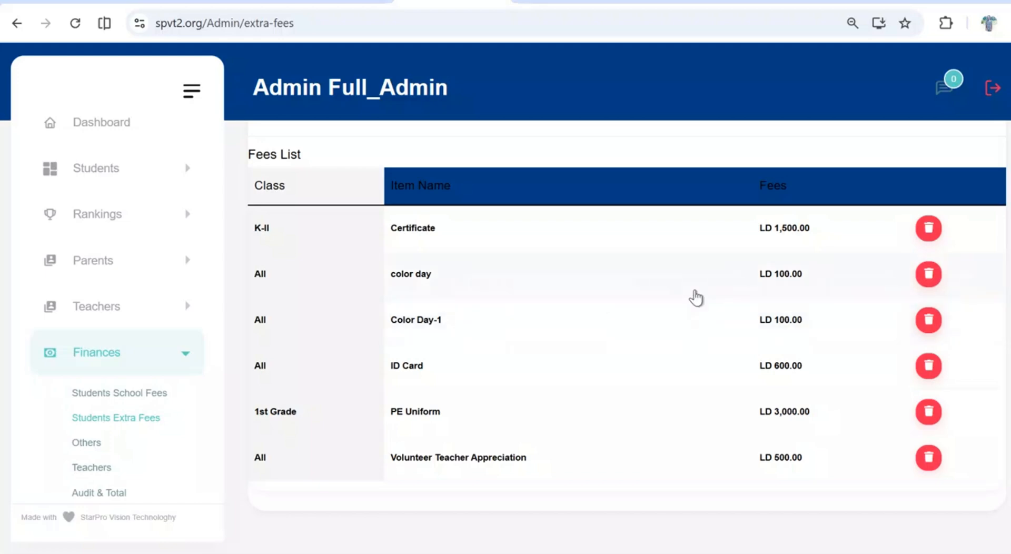
scroll(695, 295, "up", 4)
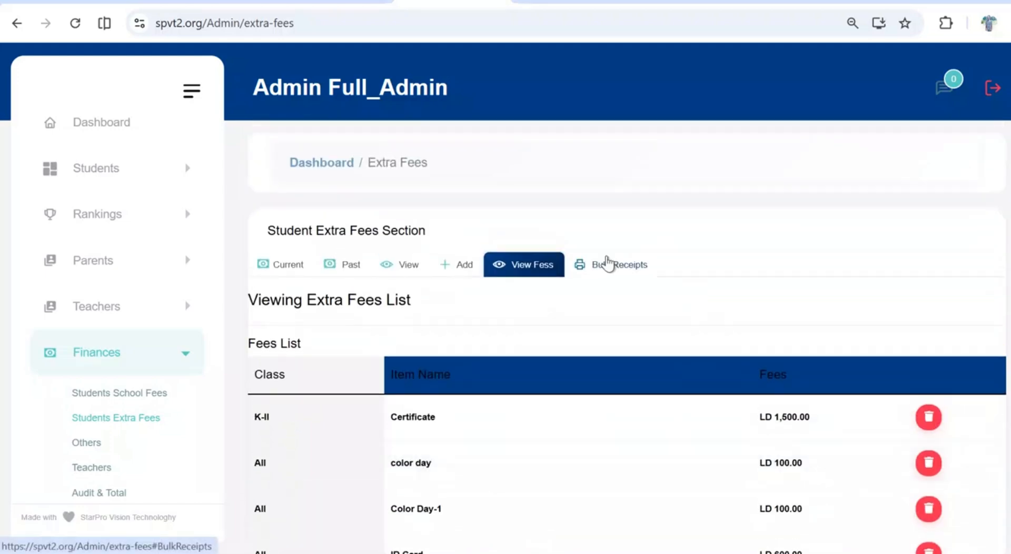
Set the bulk receipts date range from 01/05/2026 to 30/07/2026
left_click(607, 263)
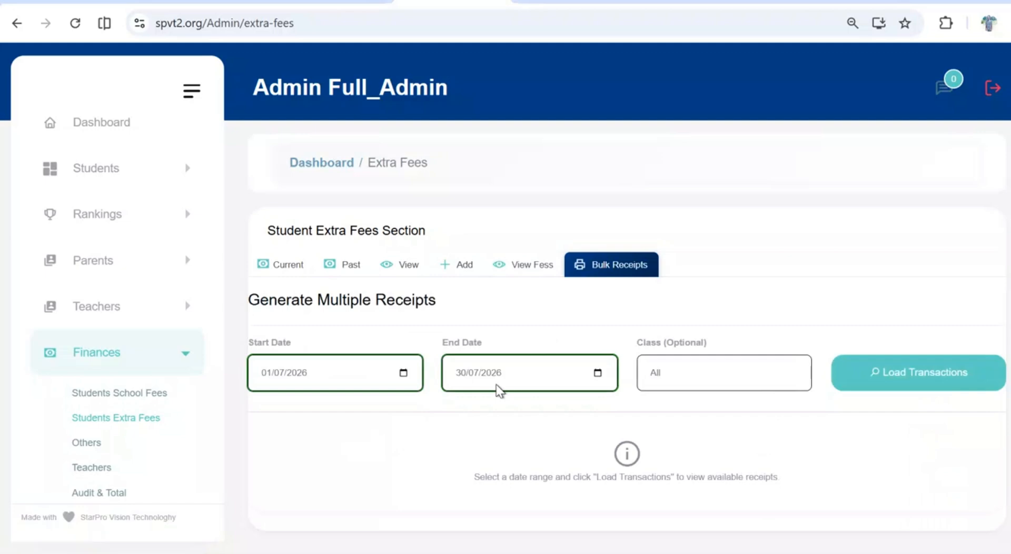
left_click(403, 373)
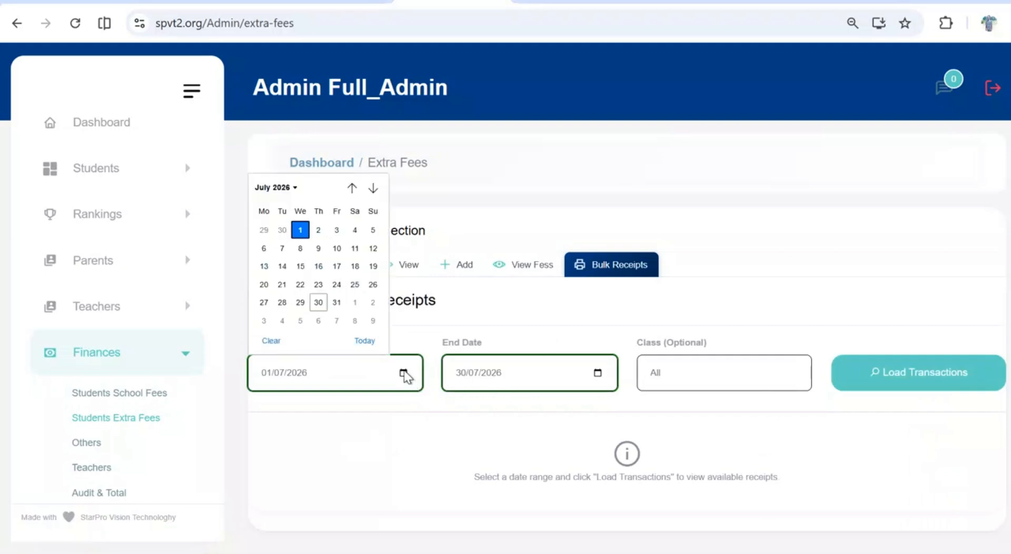
left_click(349, 189)
left_click(349, 190)
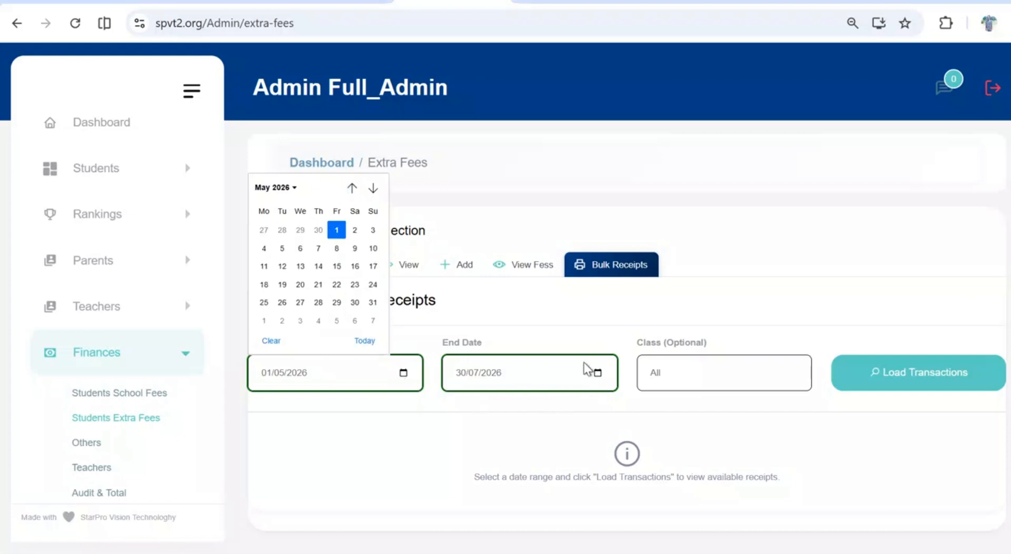
left_click(336, 230)
left_click(597, 373)
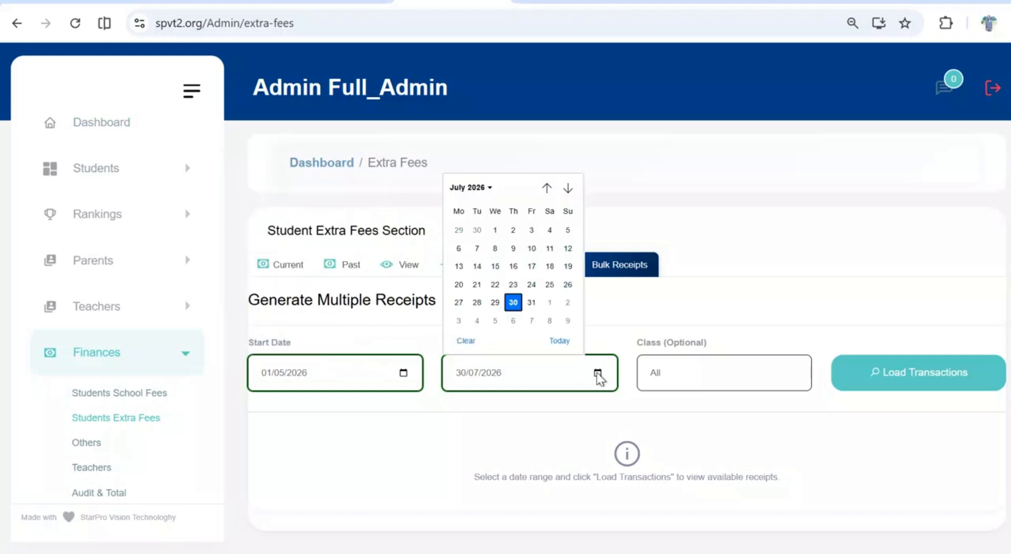
left_click(567, 337)
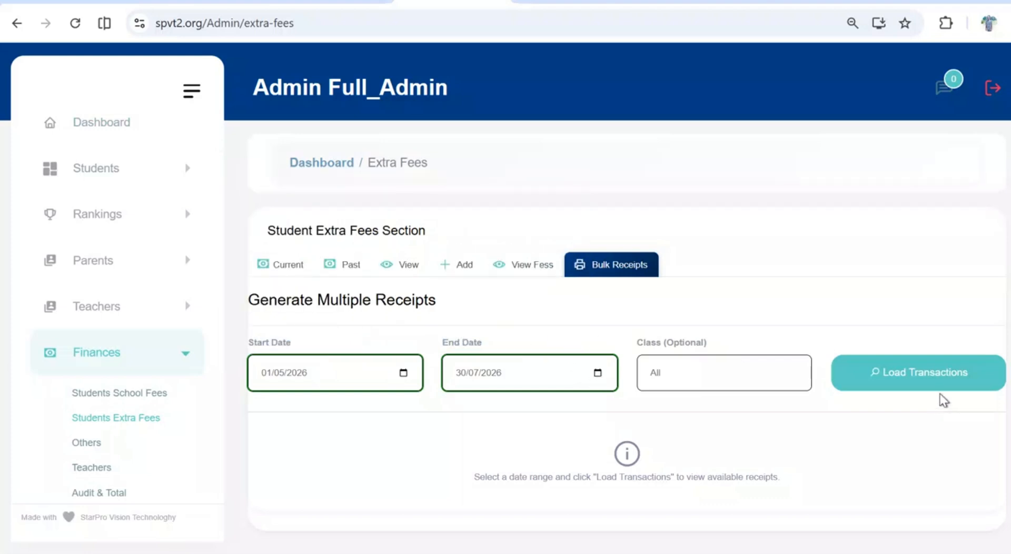
Load the bulk receipt transactions for all classes and try out selecting and deselecting all of them
left_click(931, 378)
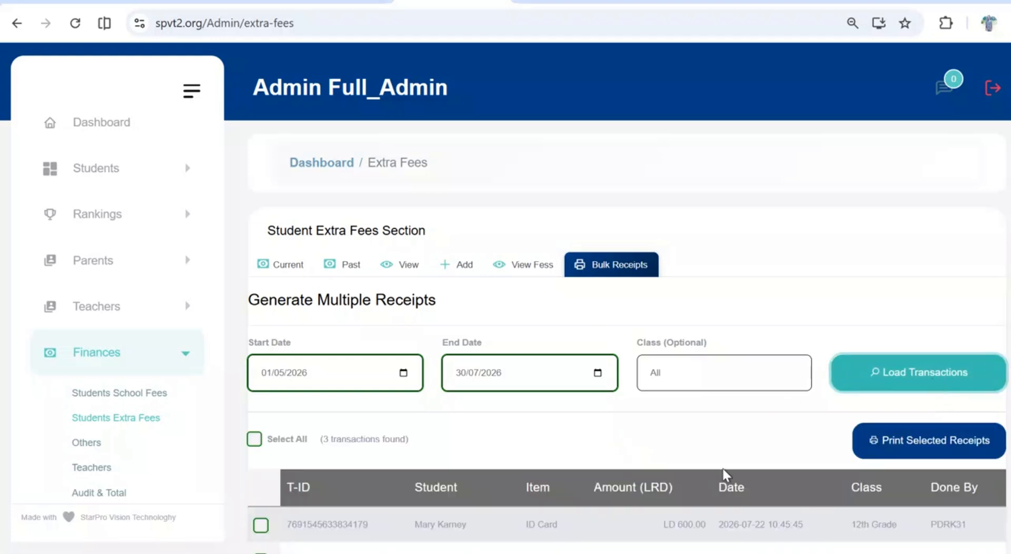
scroll(723, 469, "down", 3)
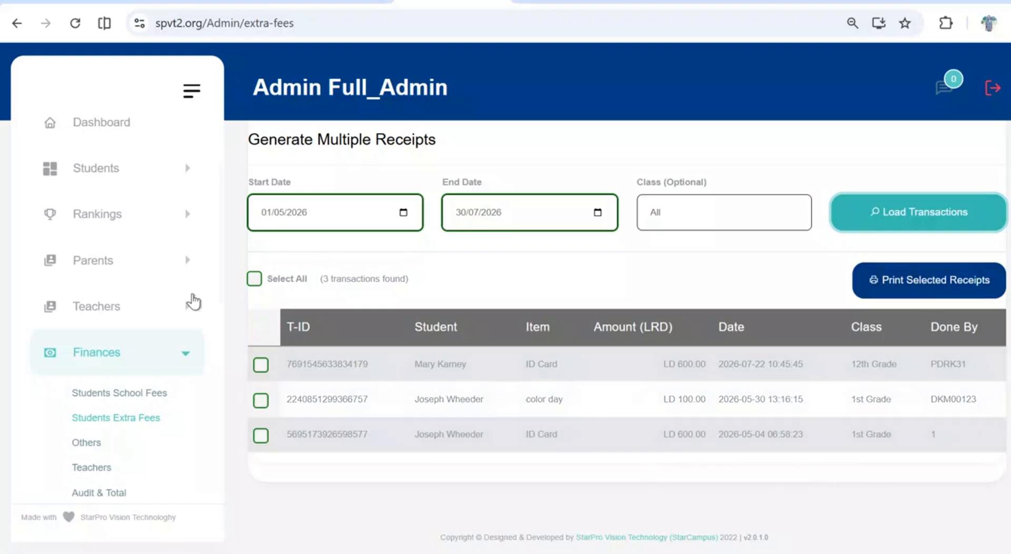
left_click(257, 280)
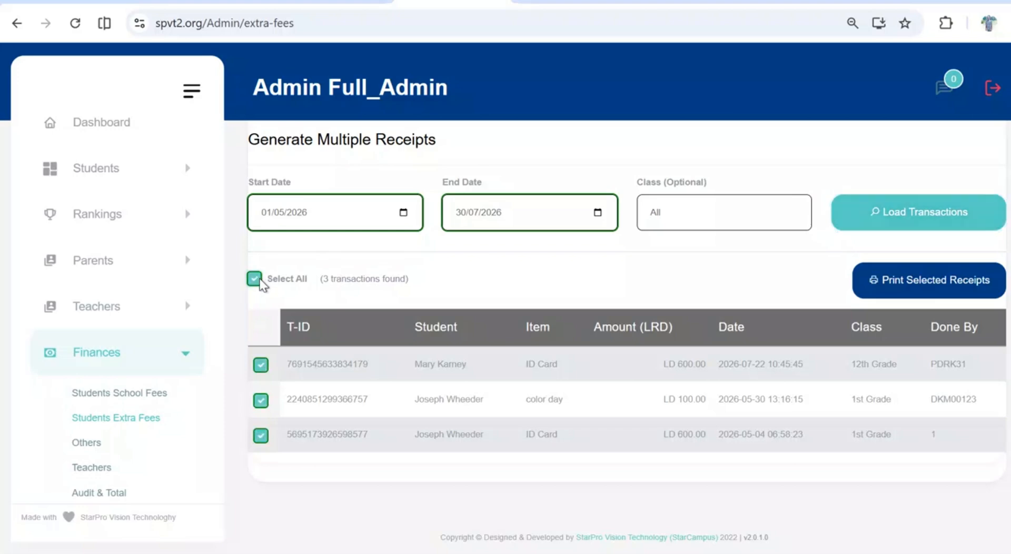
left_click(258, 280)
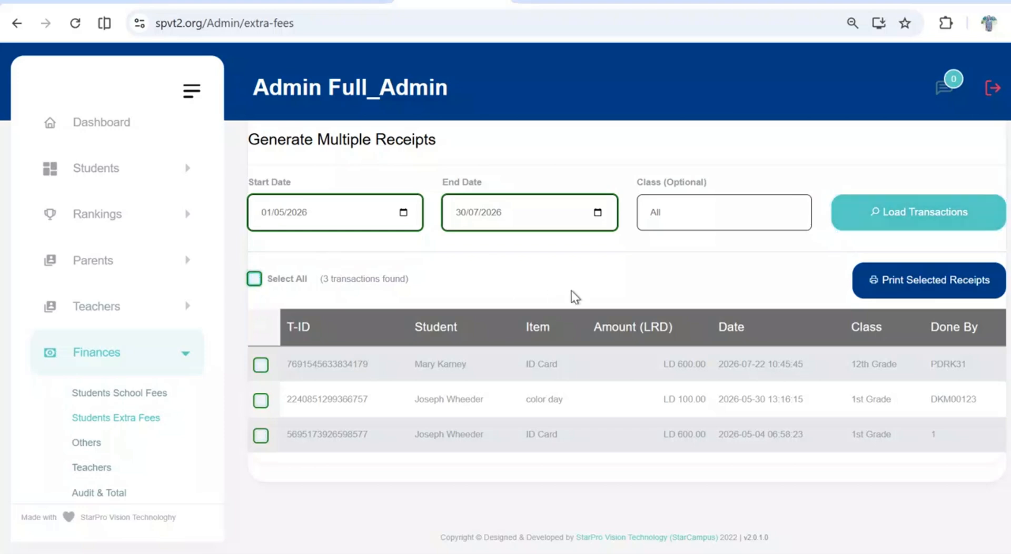
Open the Other Bills section and examine the new expenditure entry form's fields
scroll(61, 396, "down", 2)
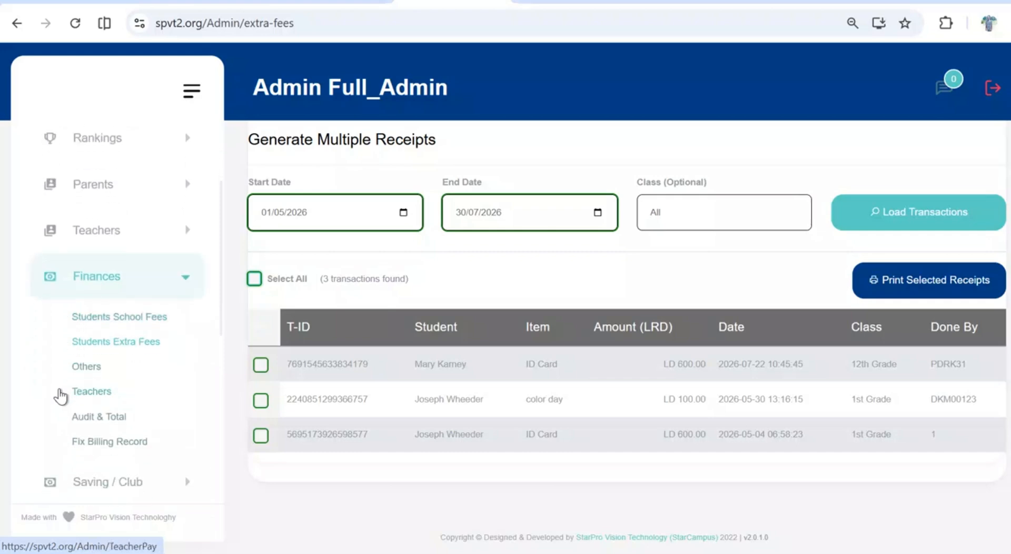
scroll(61, 396, "down", 1)
left_click(90, 329)
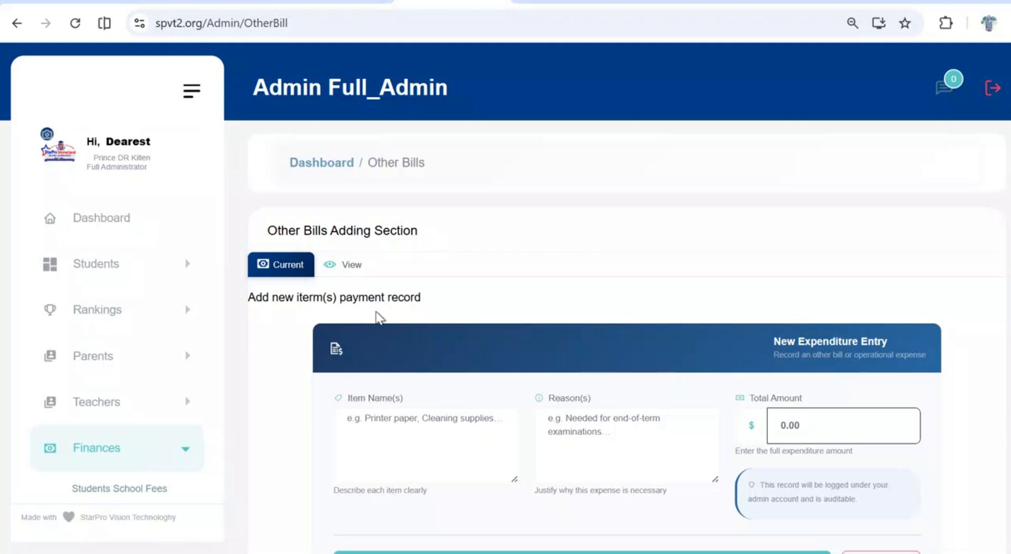
scroll(376, 312, "down", 1)
scroll(376, 317, "down", 2)
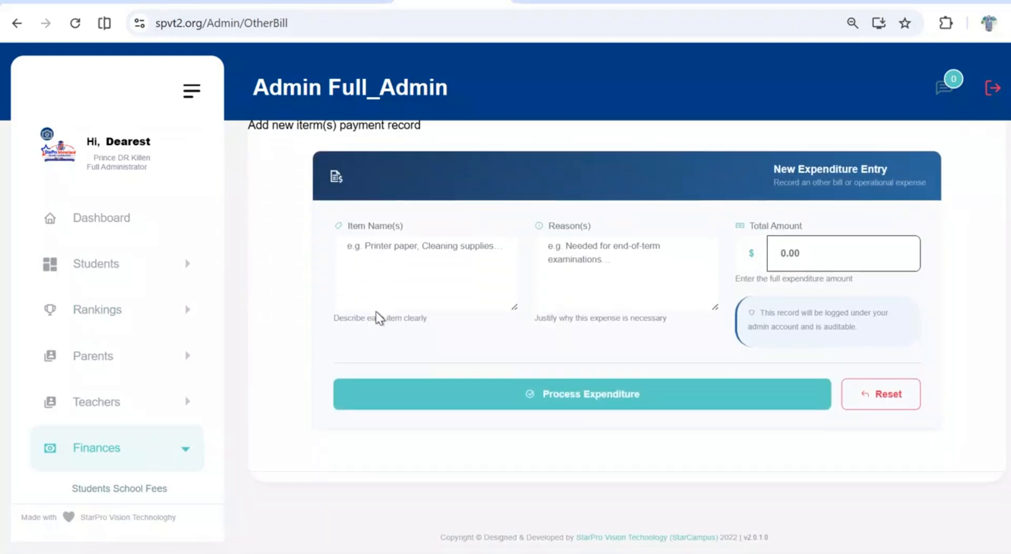
scroll(377, 318, "up", 3)
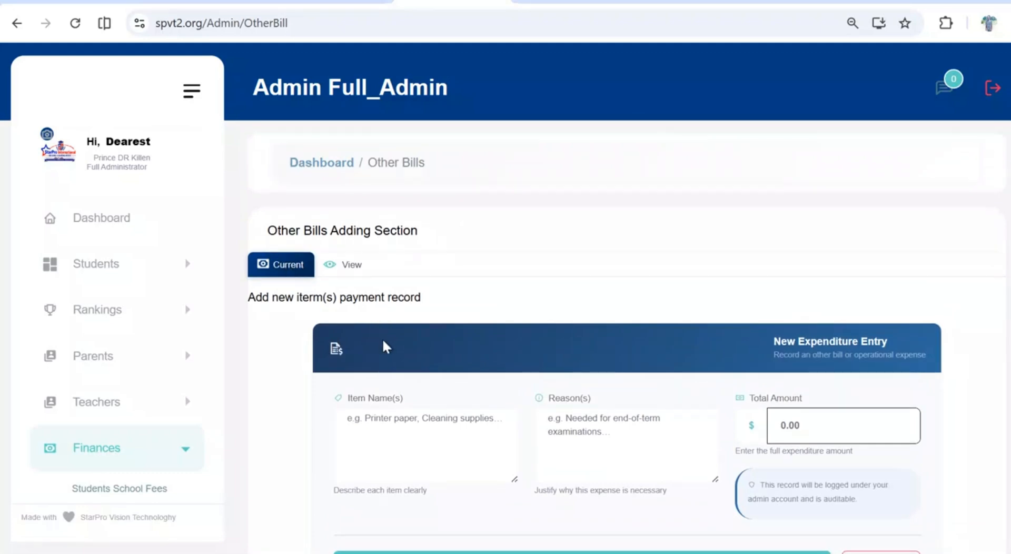
scroll(382, 338, "down", 1)
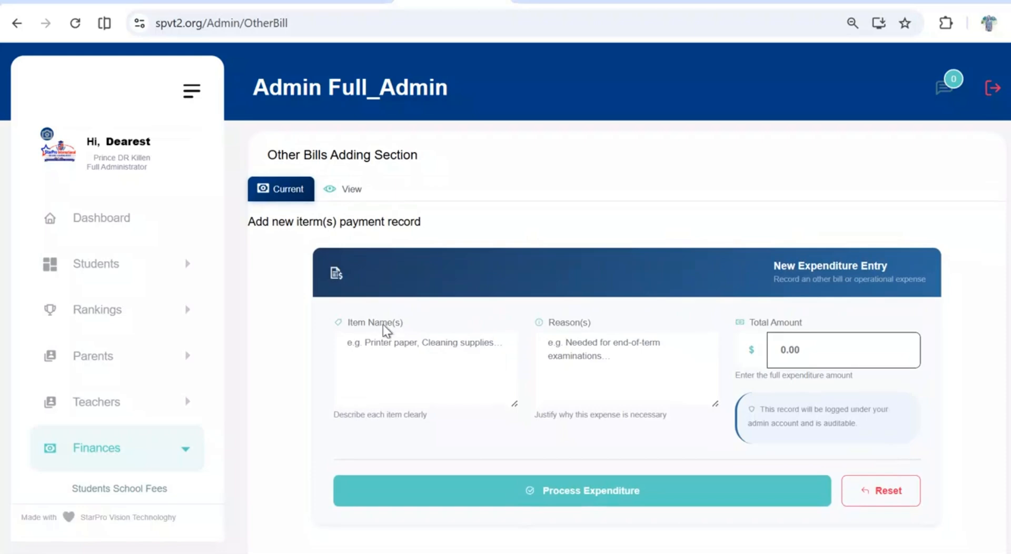
scroll(383, 327, "down", 1)
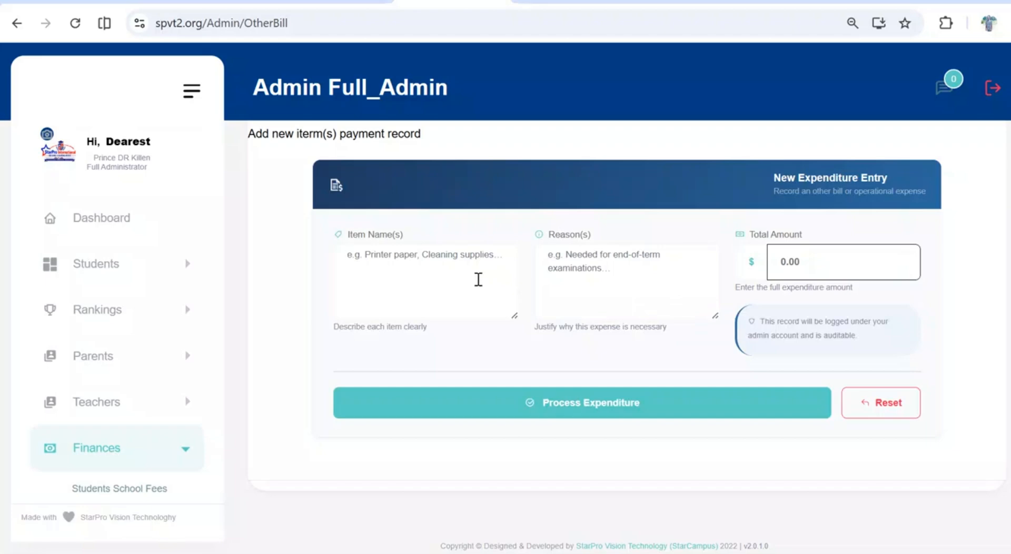
Fill in the new expenditure entry with the item name "Chalk" and the reason "For teaching purposes"
type("T")
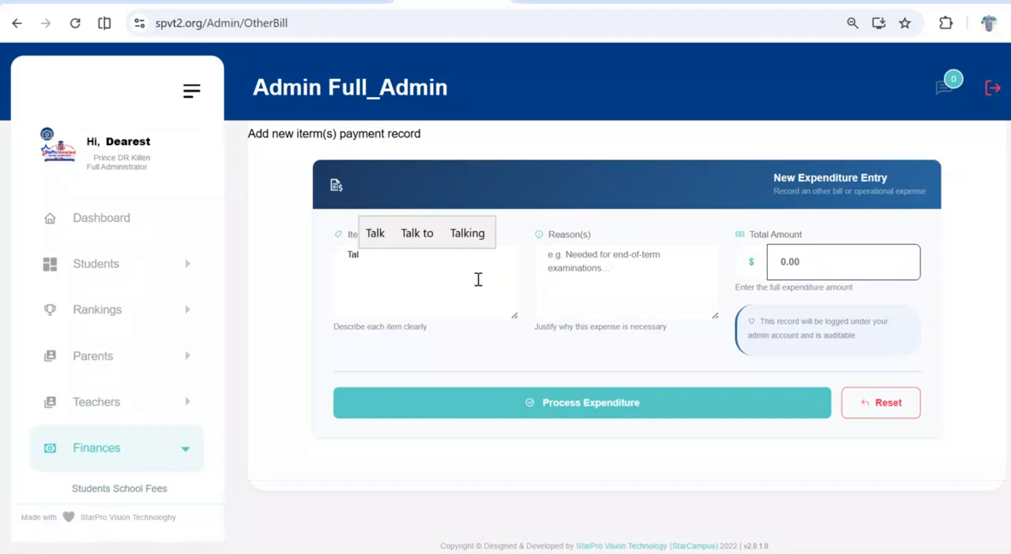
key("BackSpace")
type("Chalk")
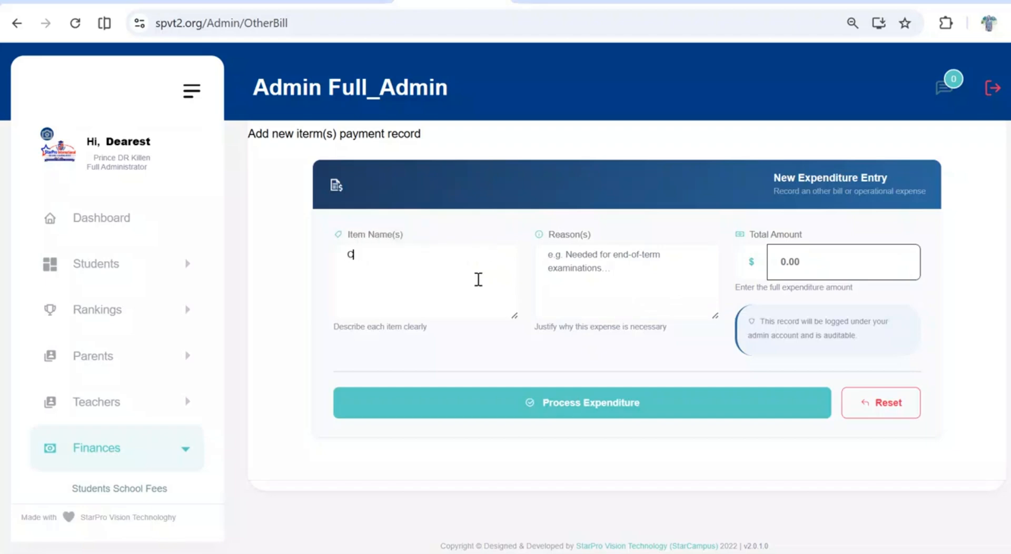
left_click(571, 263)
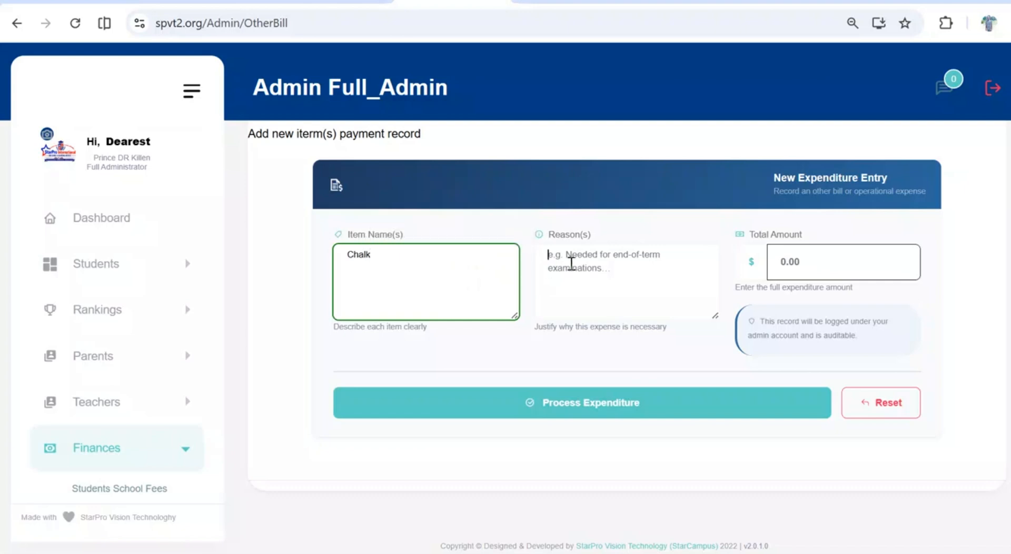
type("For tea")
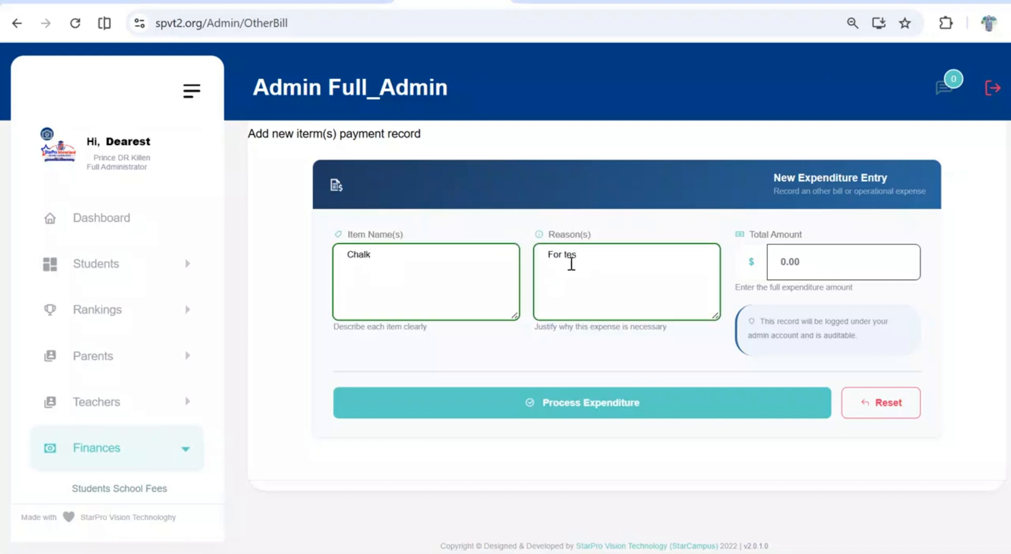
type("ch")
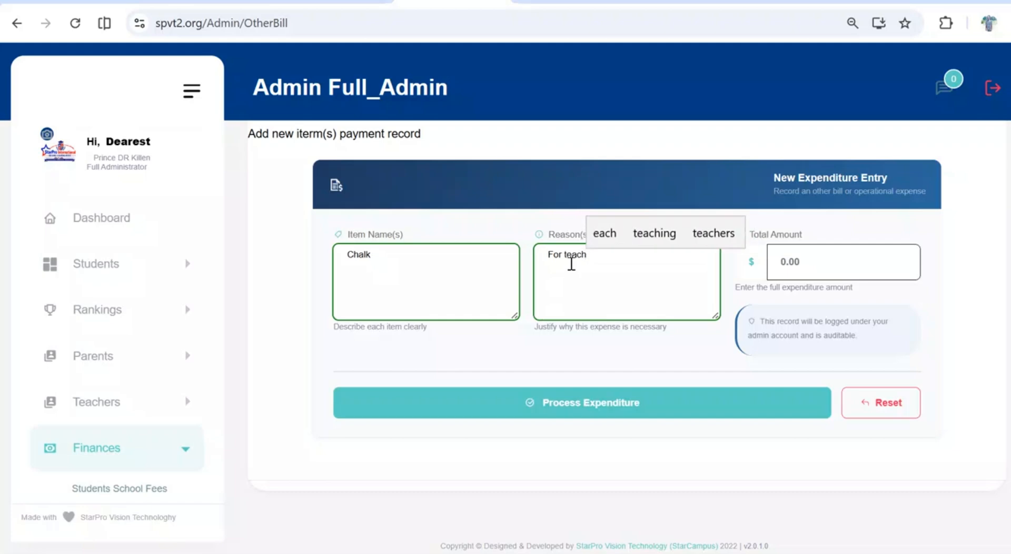
type("ing purposes")
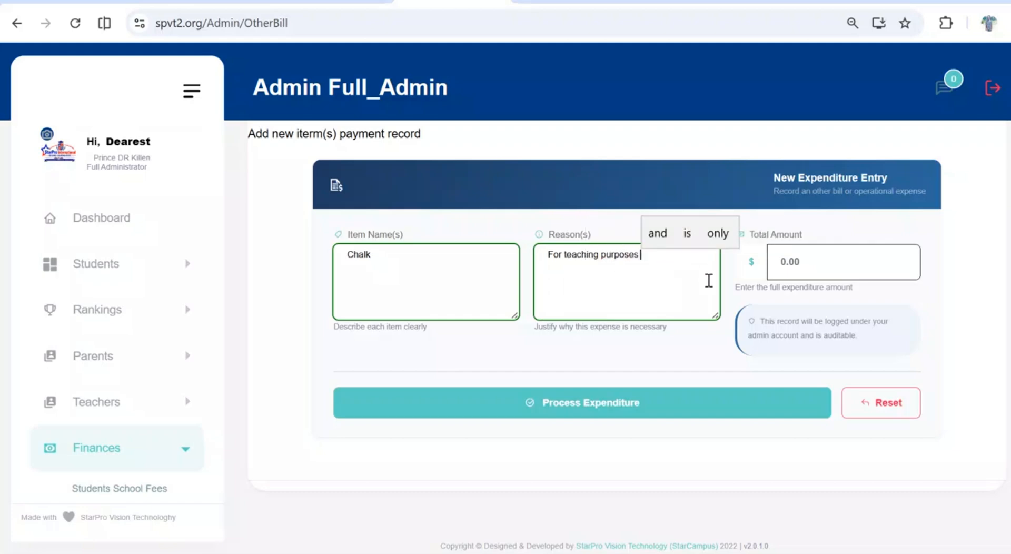
Enter a total amount of 2300 for the chalk expenditure and try to process it
left_click(783, 261)
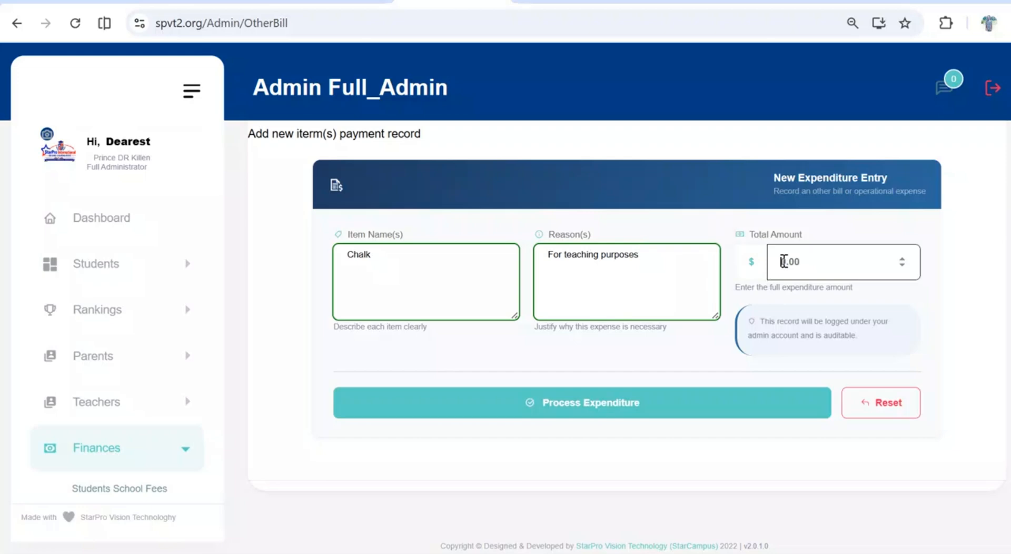
type("2300")
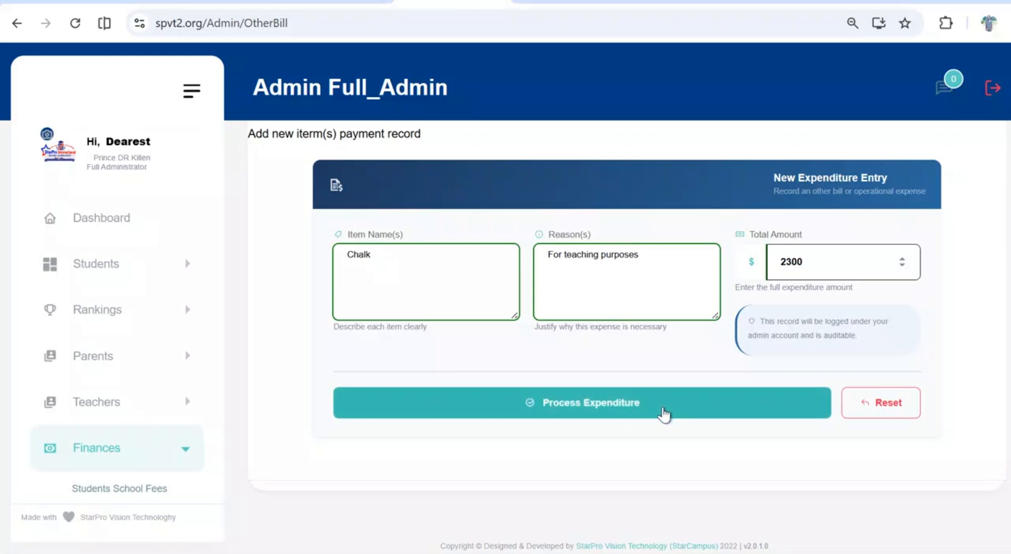
right_click(663, 414)
left_click(663, 409)
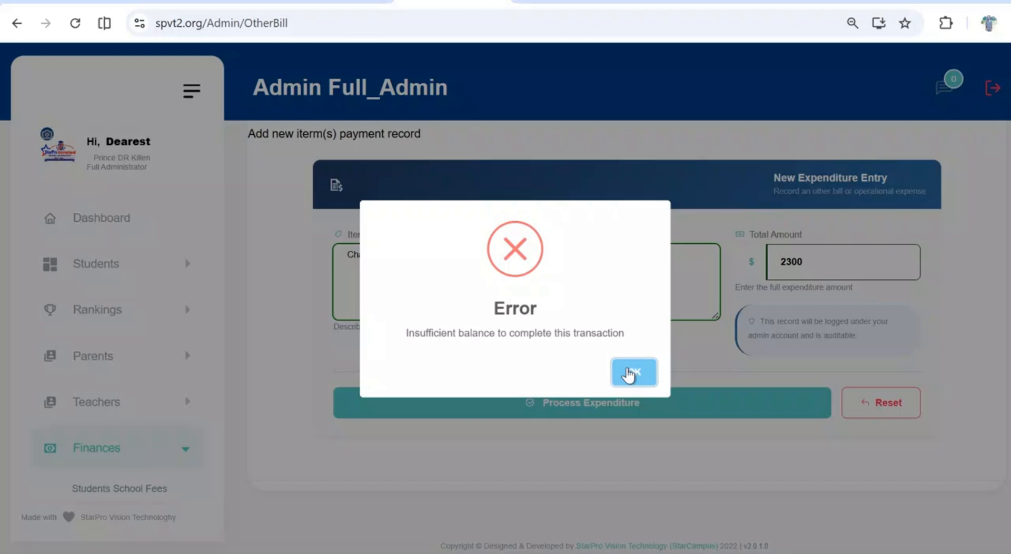
left_click(628, 375)
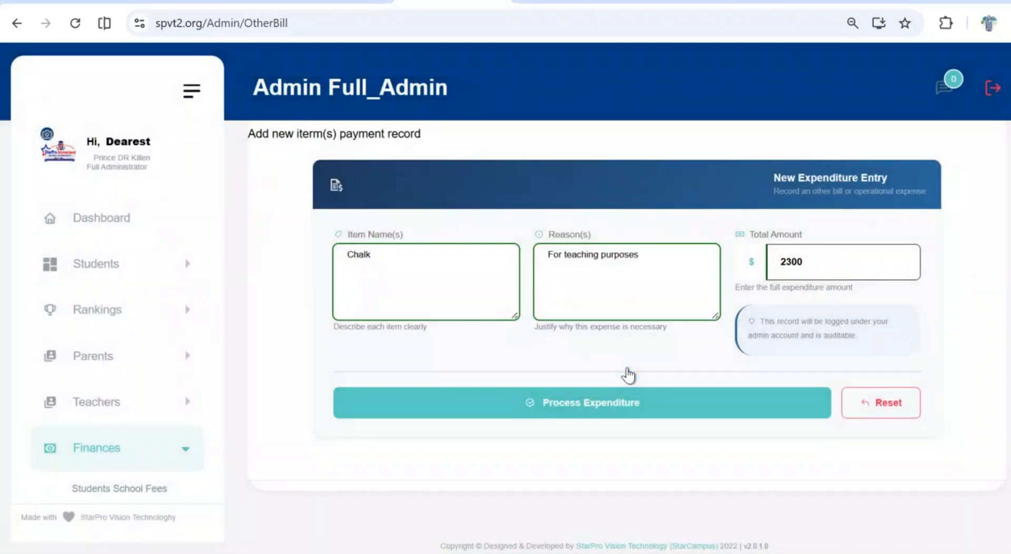
Reduce the chalk expenditure's total amount to 300 and process the entry
left_click(785, 260)
key("BackSpace")
left_click(675, 411)
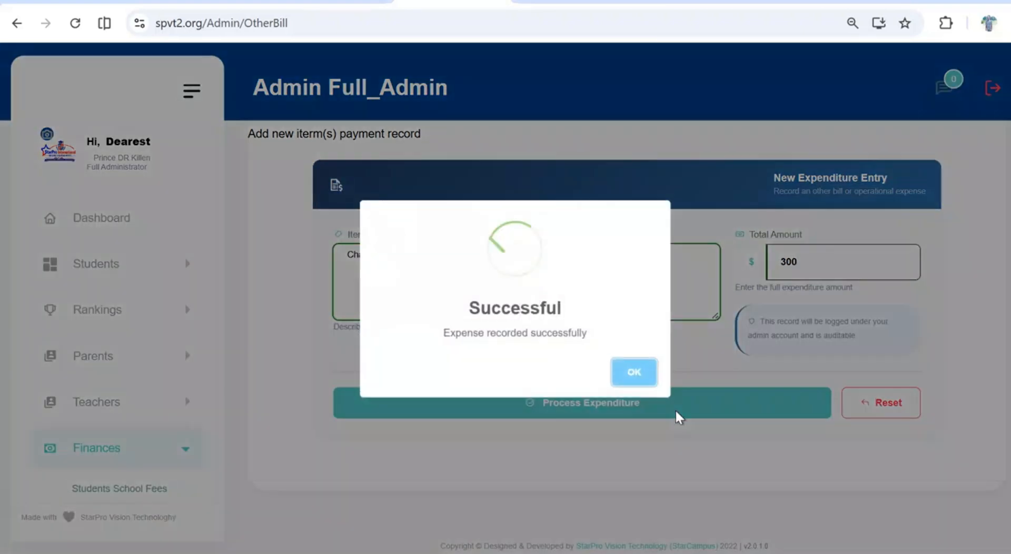
left_click(635, 375)
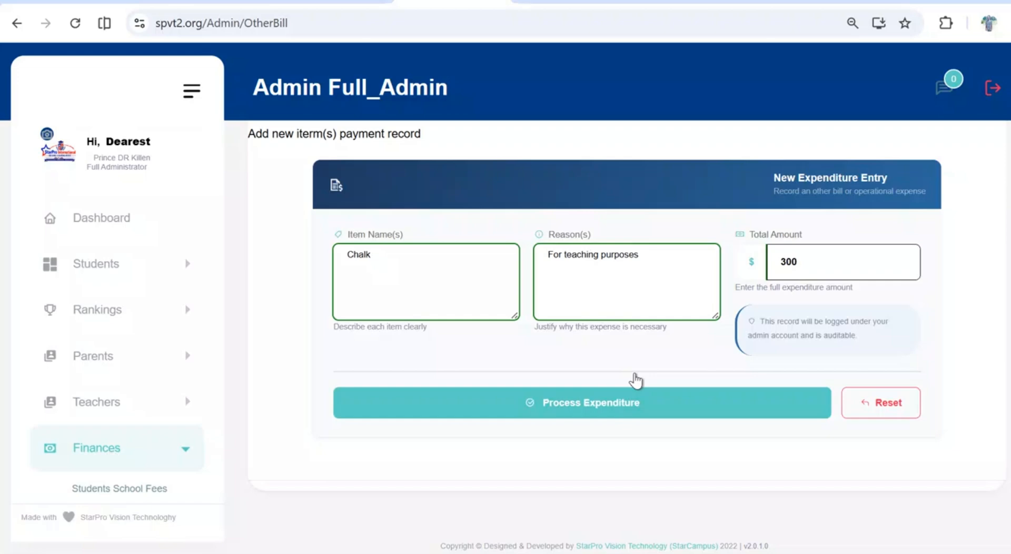
Load the other-bill transactions for academic year 2026/2027 and all admins, and check the recorded chalk expense
scroll(636, 380, "up", 3)
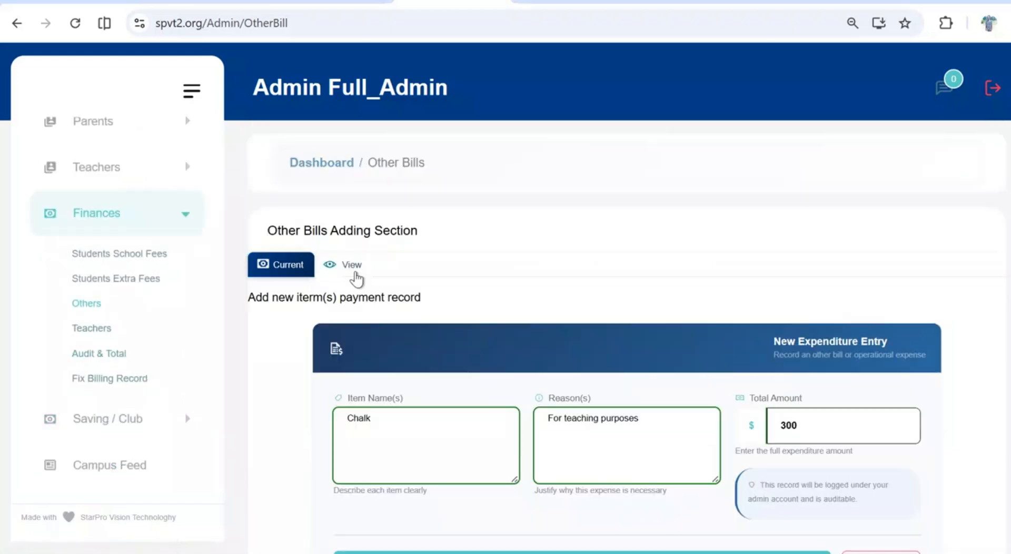
left_click(354, 269)
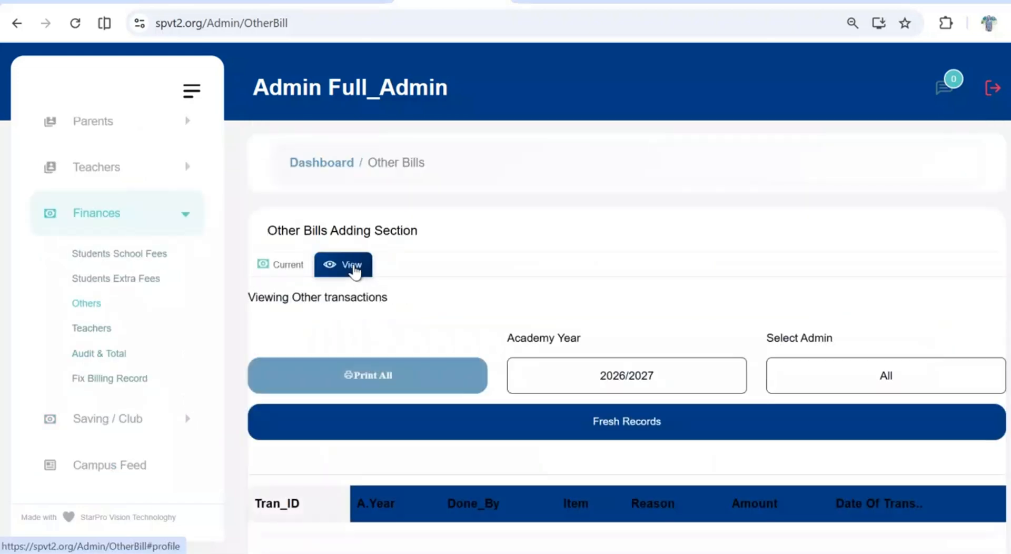
scroll(454, 320, "down", 2)
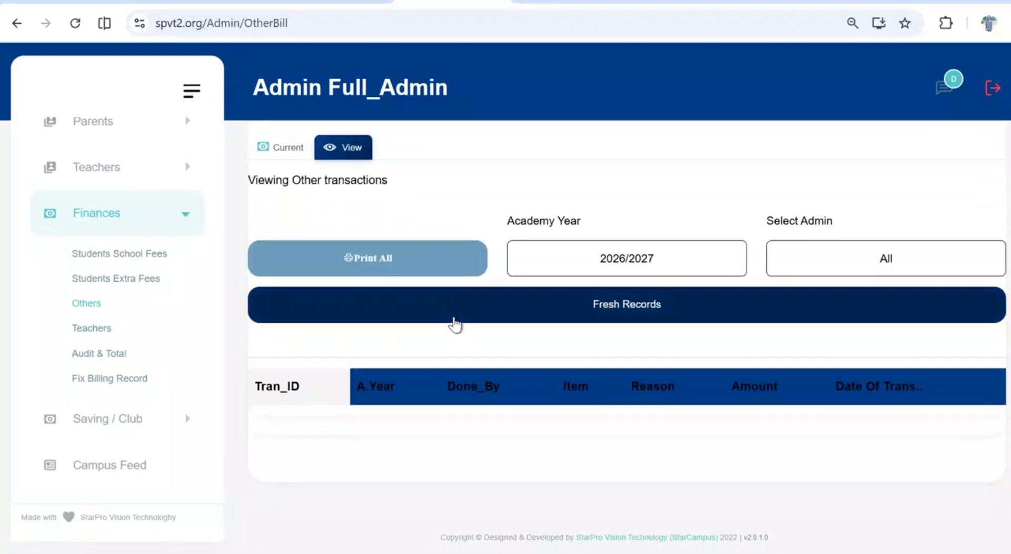
left_click(454, 323)
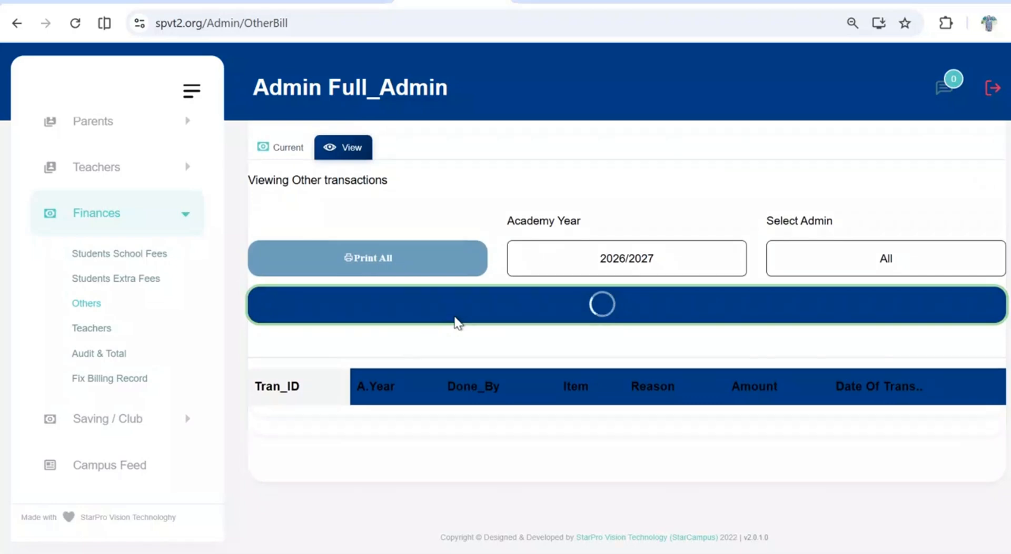
scroll(456, 324, "down", 2)
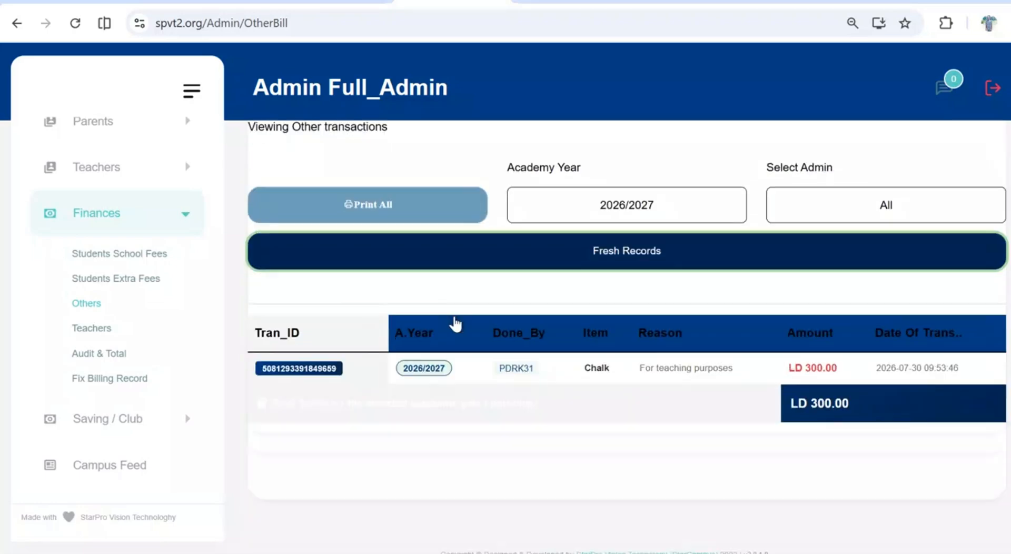
scroll(456, 325, "up", 2)
scroll(617, 368, "down", 2)
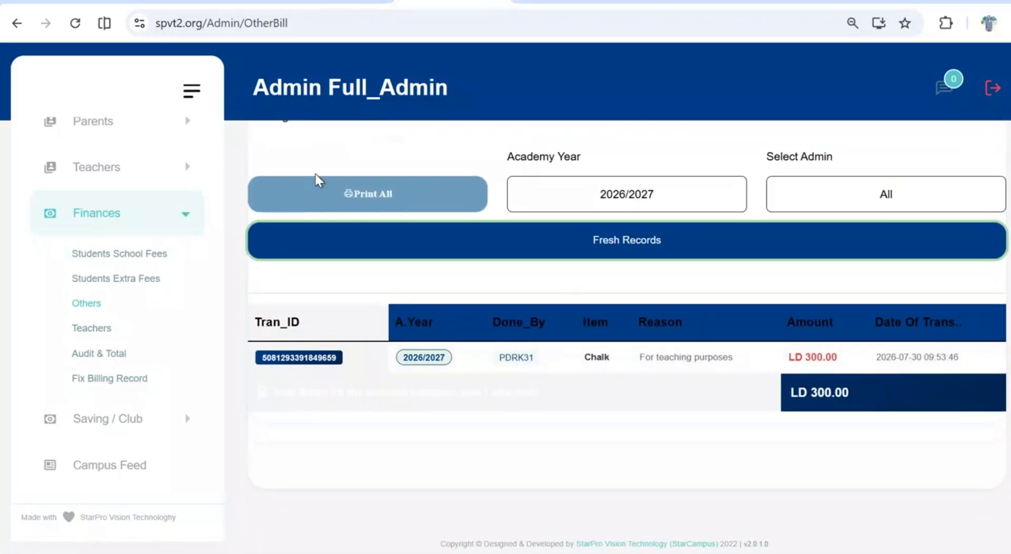
scroll(329, 202, "up", 3)
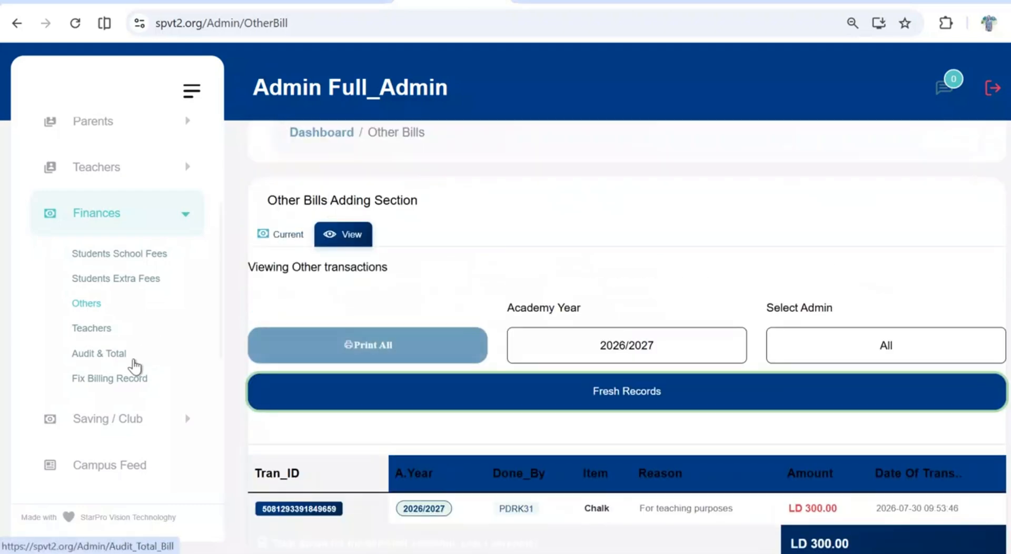
Open the teacher payment section under Finances and select the fifth teacher's ID in the list
left_click(90, 328)
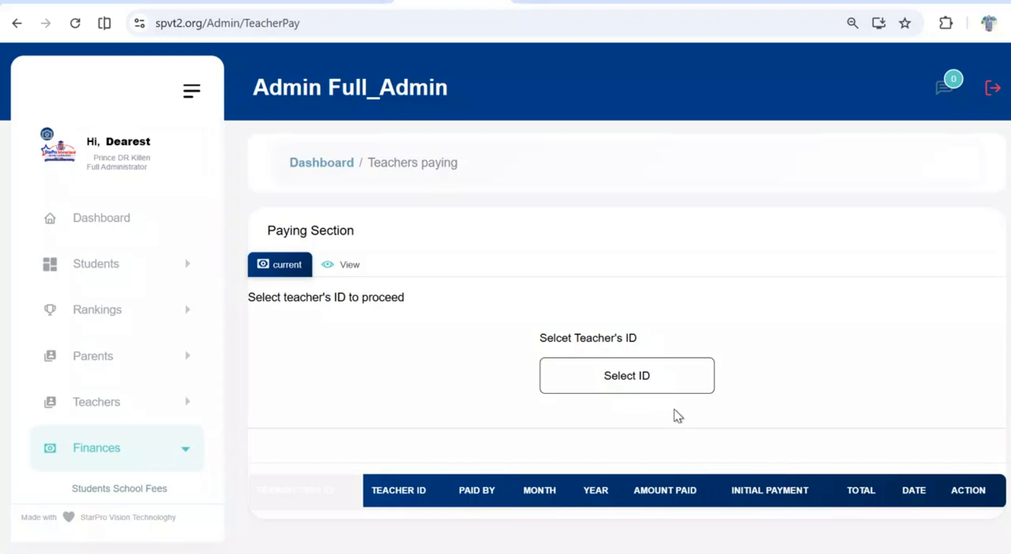
left_click(665, 389)
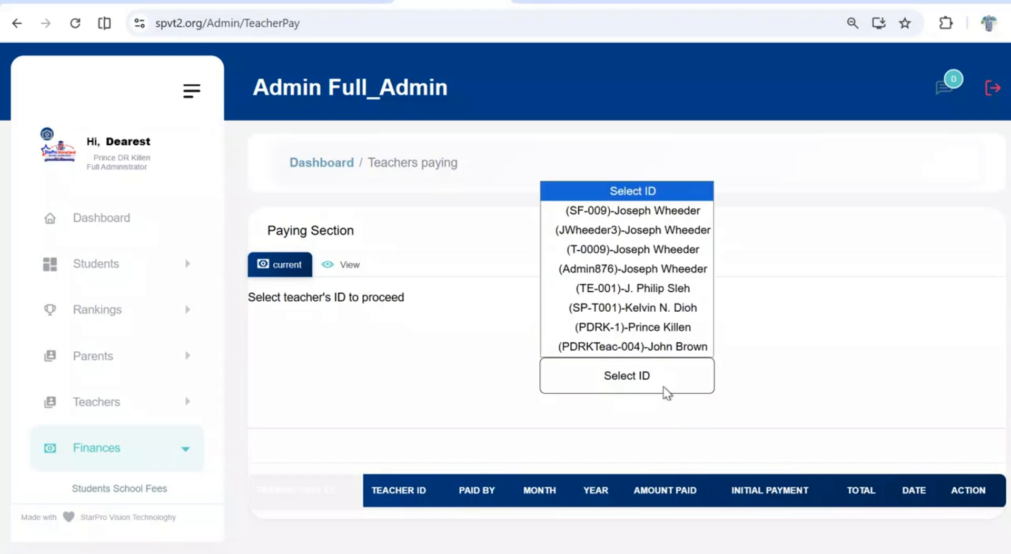
left_click(669, 285)
scroll(628, 461, "down", 4)
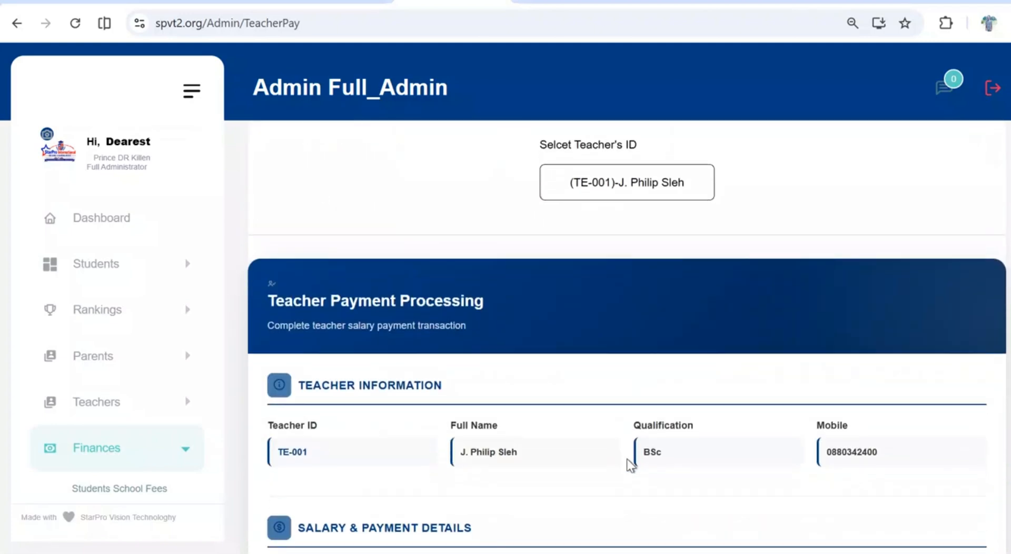
Choose August as the salary month and set the teacher's payment amount to 200 LD
scroll(629, 458, "down", 3)
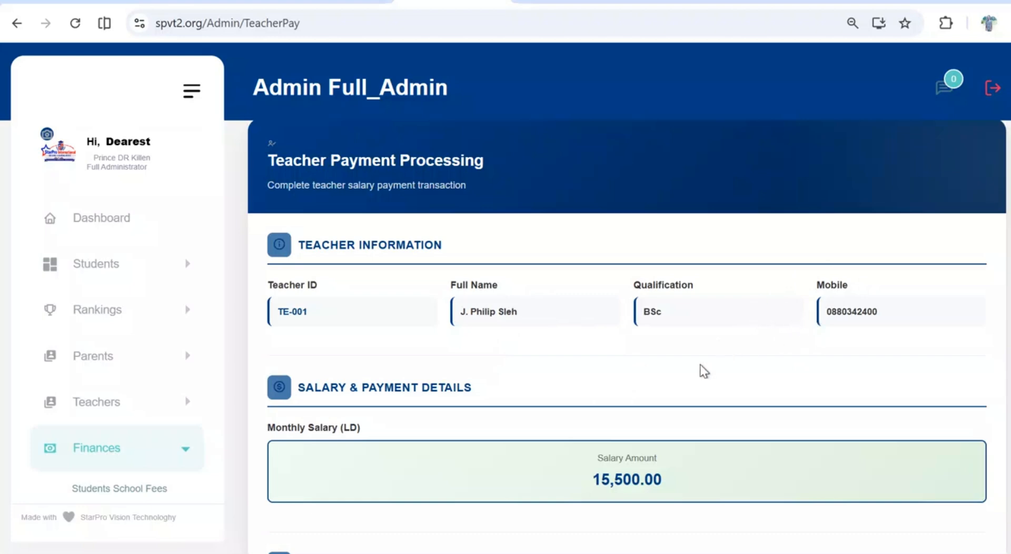
scroll(703, 370, "down", 3)
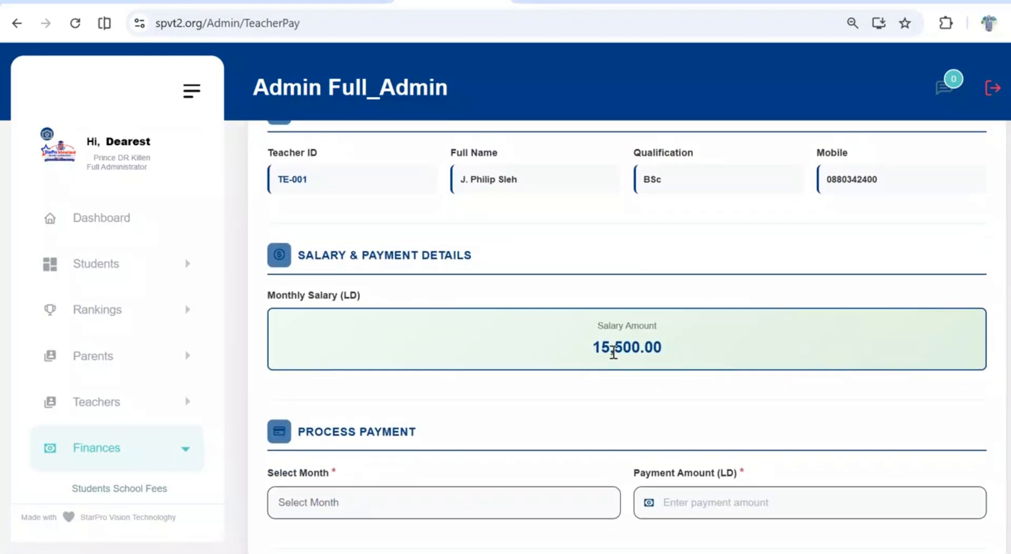
scroll(656, 347, "down", 2)
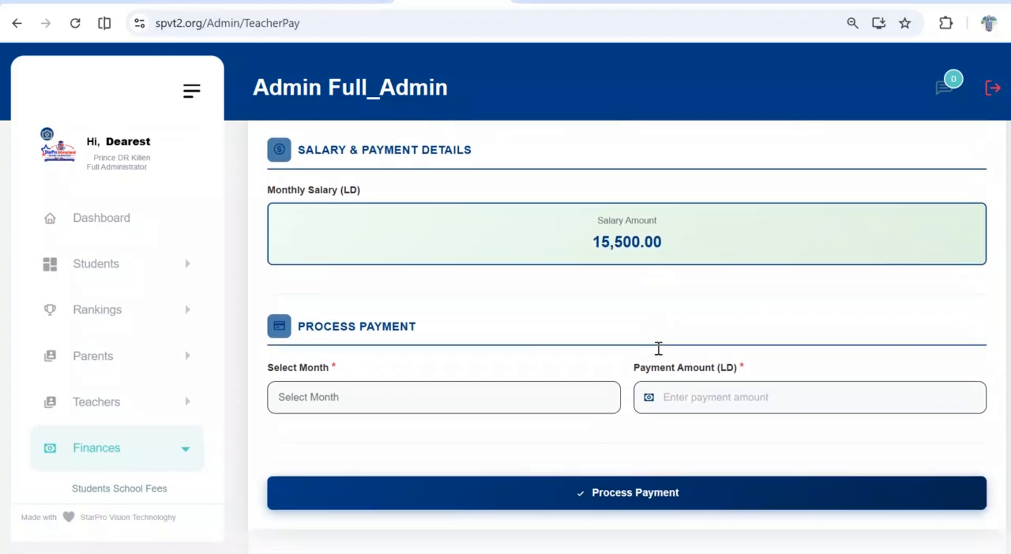
scroll(658, 347, "down", 1)
left_click(598, 365)
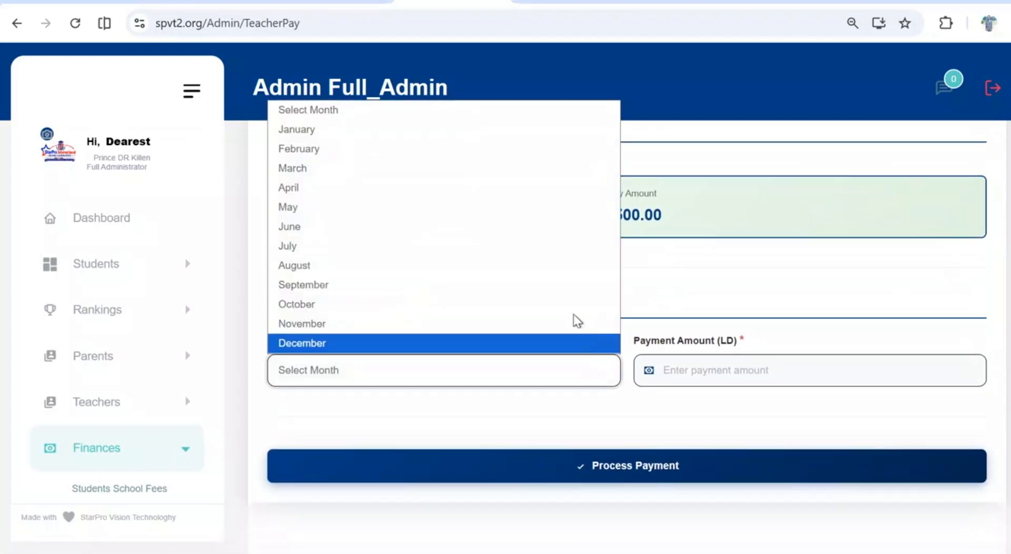
left_click(497, 265)
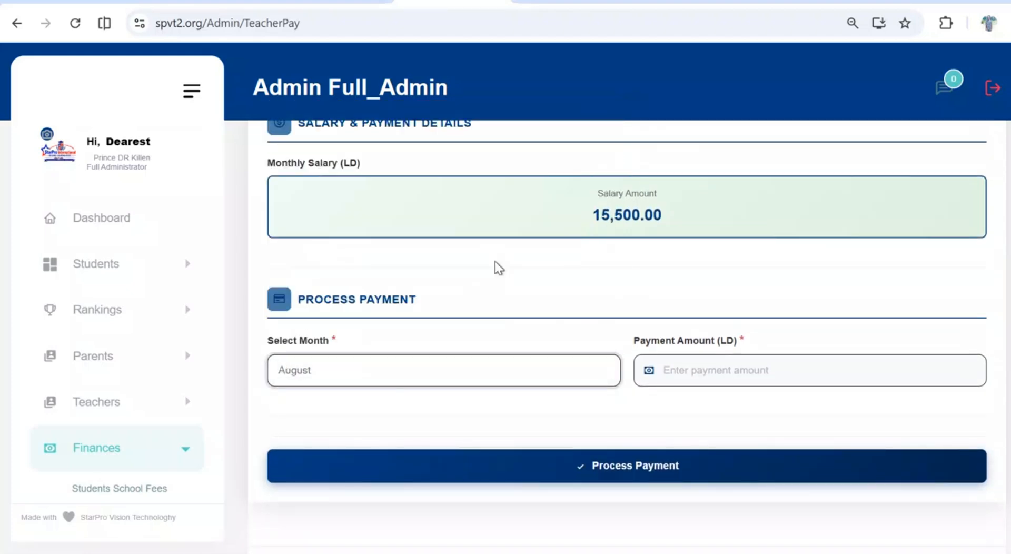
left_click(706, 368)
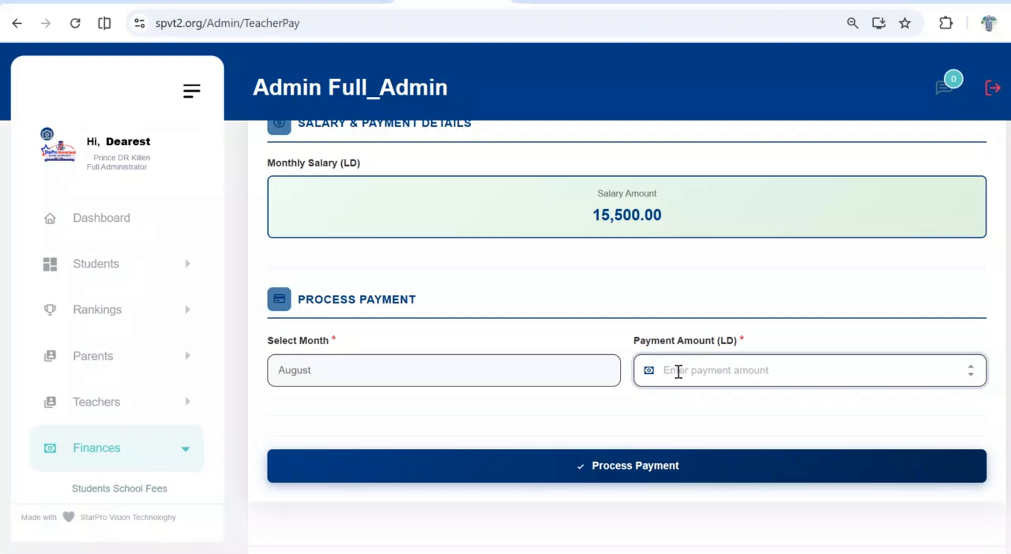
scroll(678, 371, "down", 1)
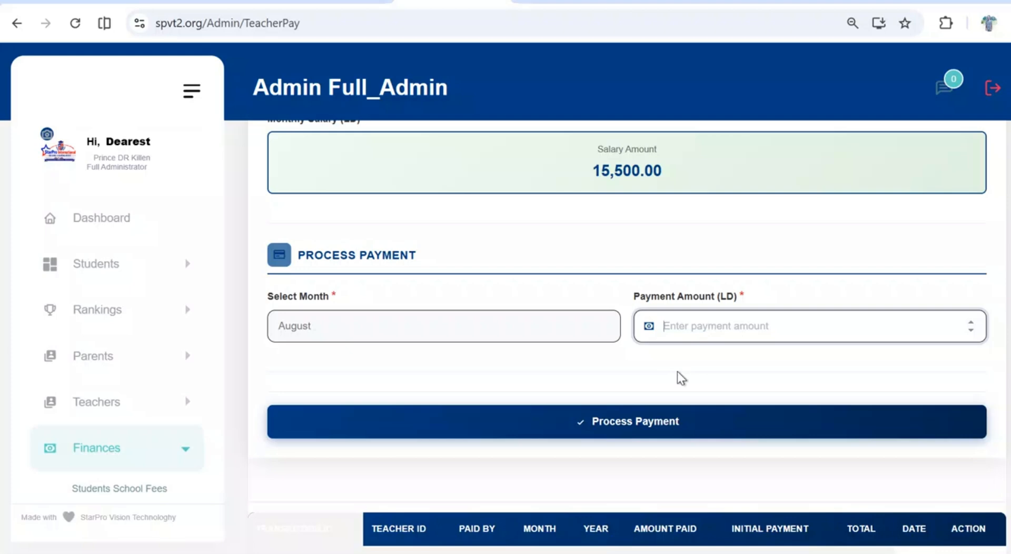
type("200")
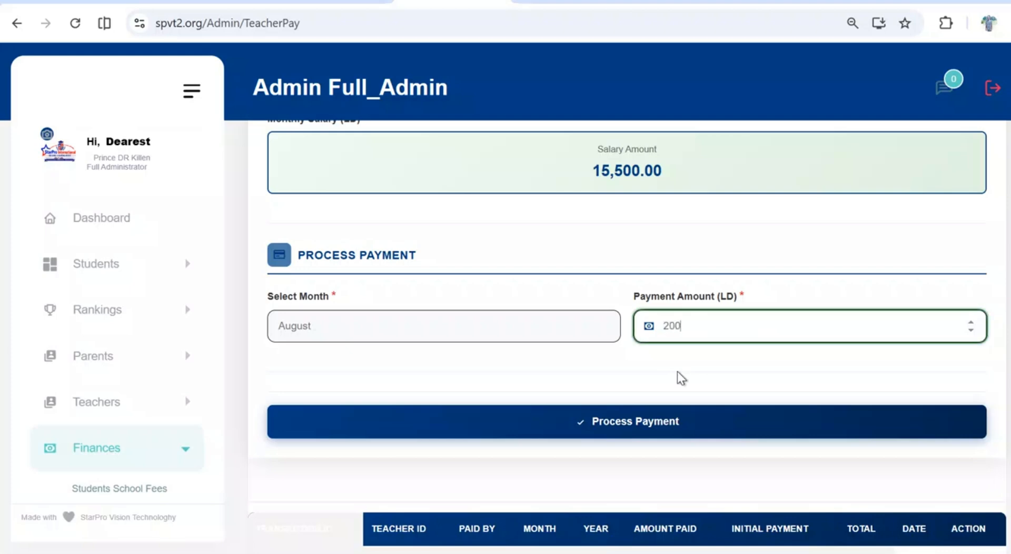
Process the teacher's August salary payment and acknowledge the result
scroll(677, 371, "down", 2)
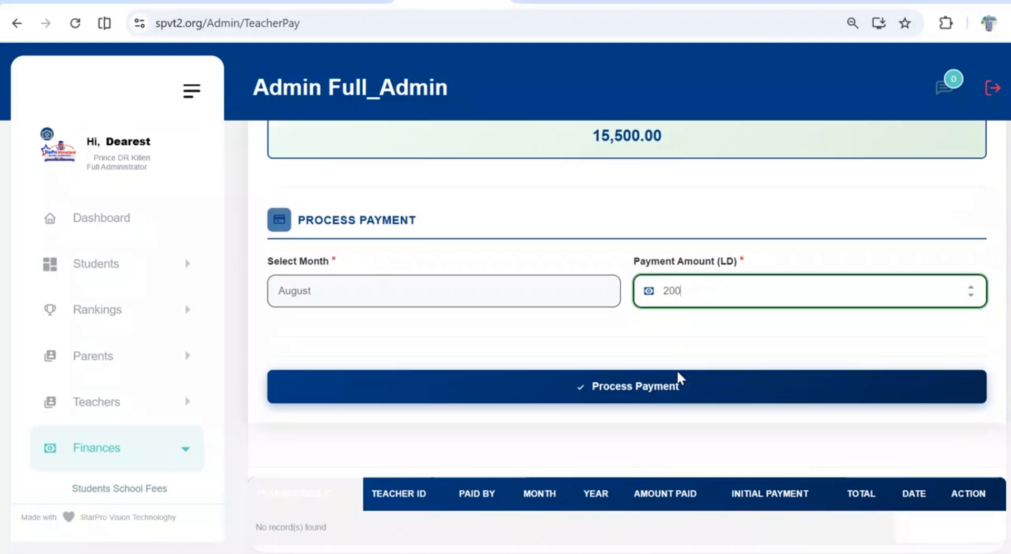
left_click(667, 323)
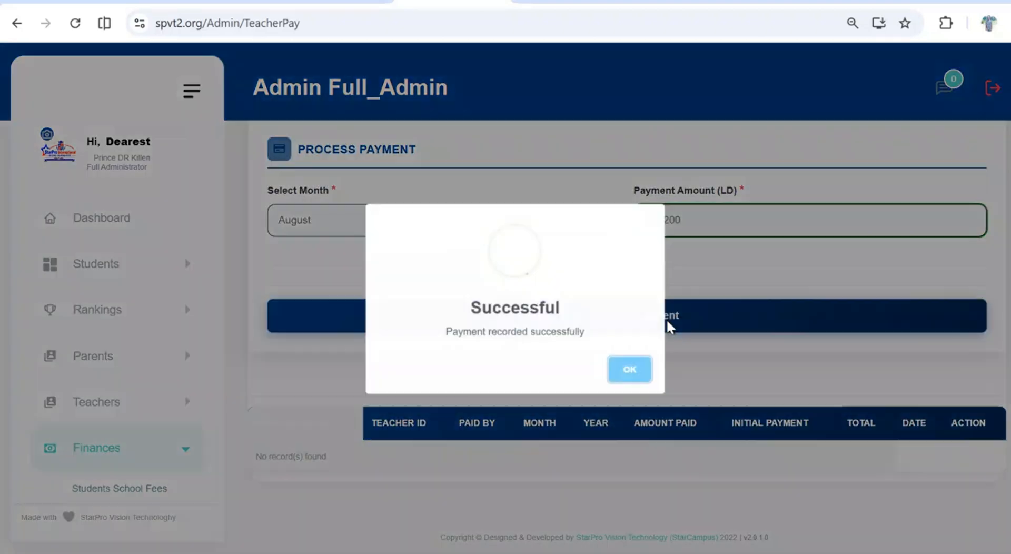
left_click(634, 373)
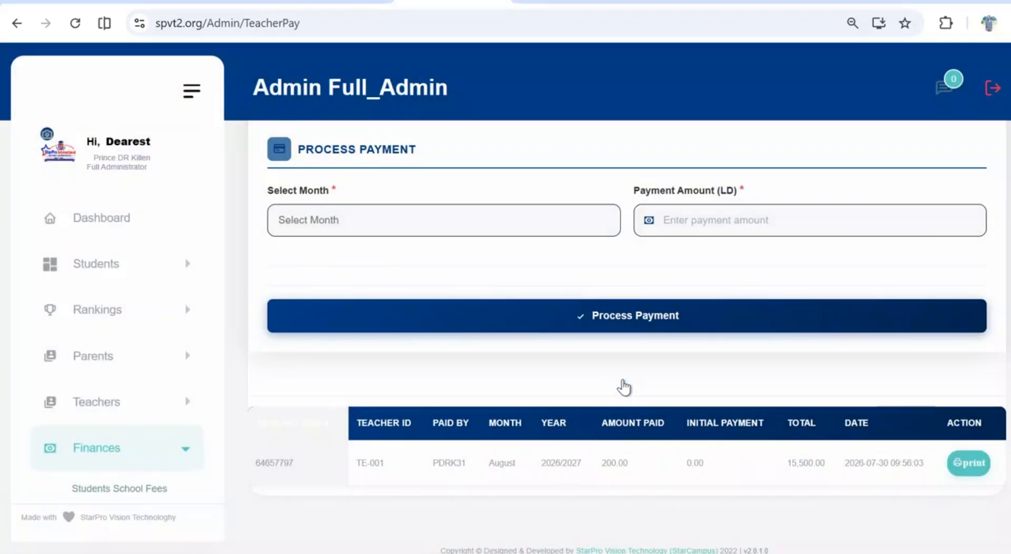
View the printable salary receipt for the August payment, and return to the teacher payment page
scroll(895, 431, "down", 1)
left_click(972, 452)
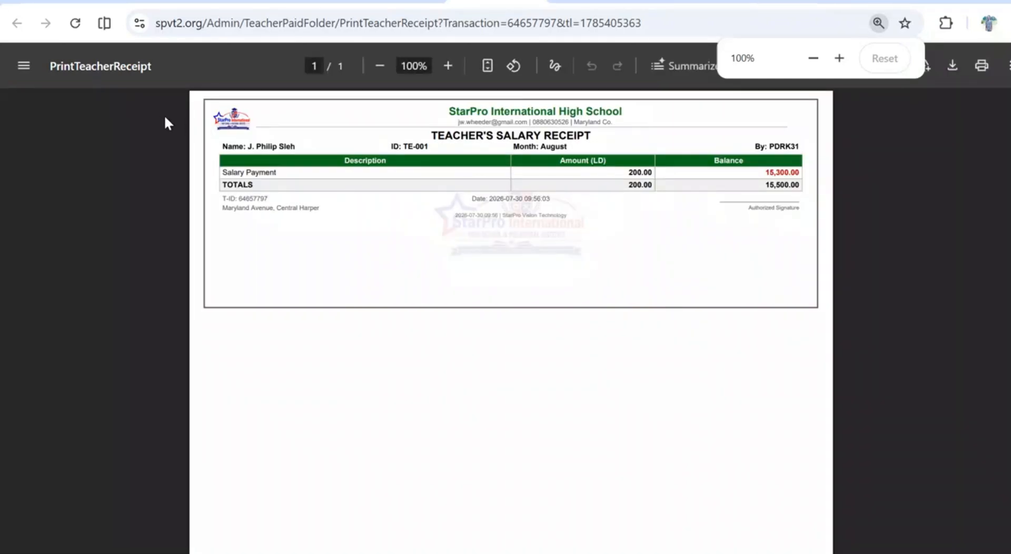
left_click(395, 1)
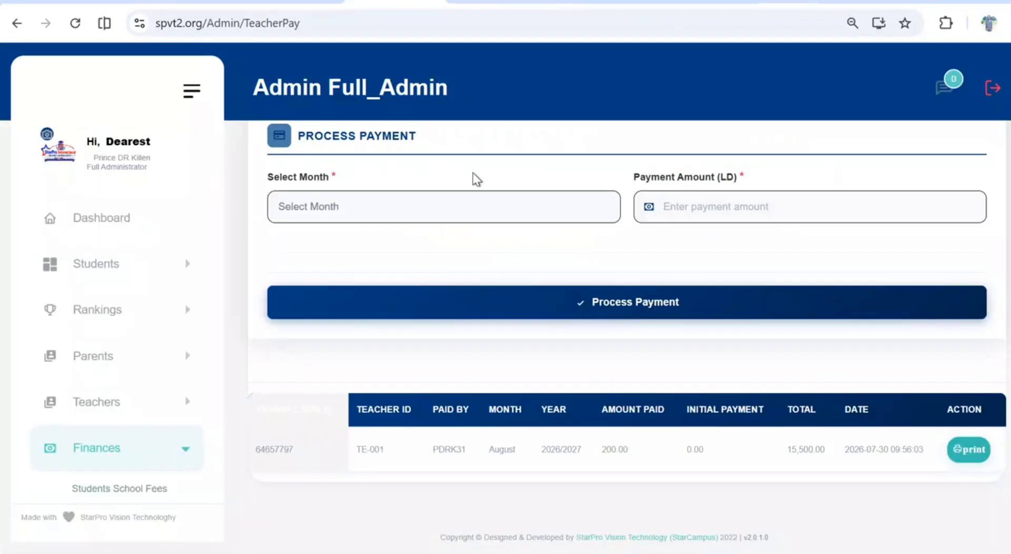
Open the teacher payment records view and load the 2026/2027 records for all teachers and all months
scroll(538, 248, "up", 4)
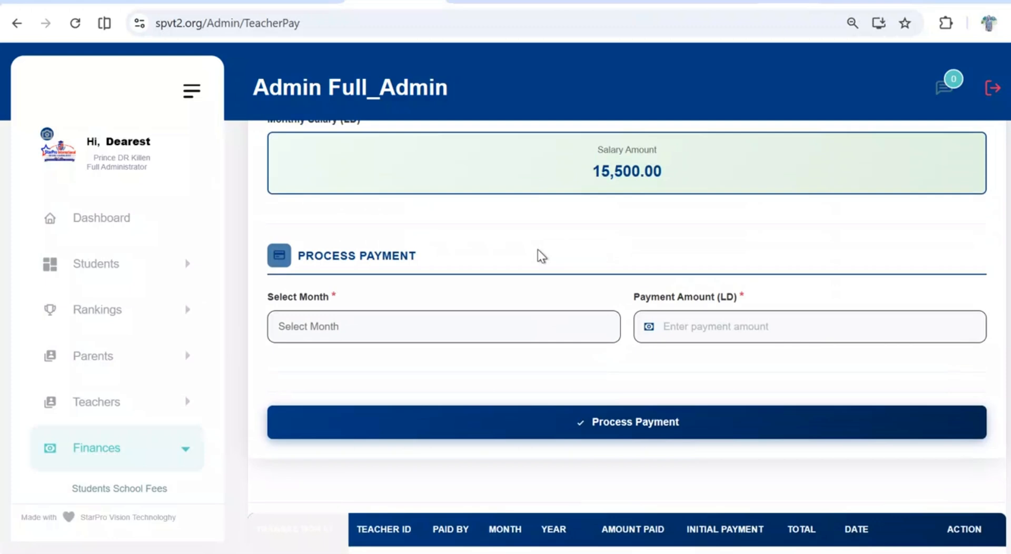
scroll(538, 249, "up", 5)
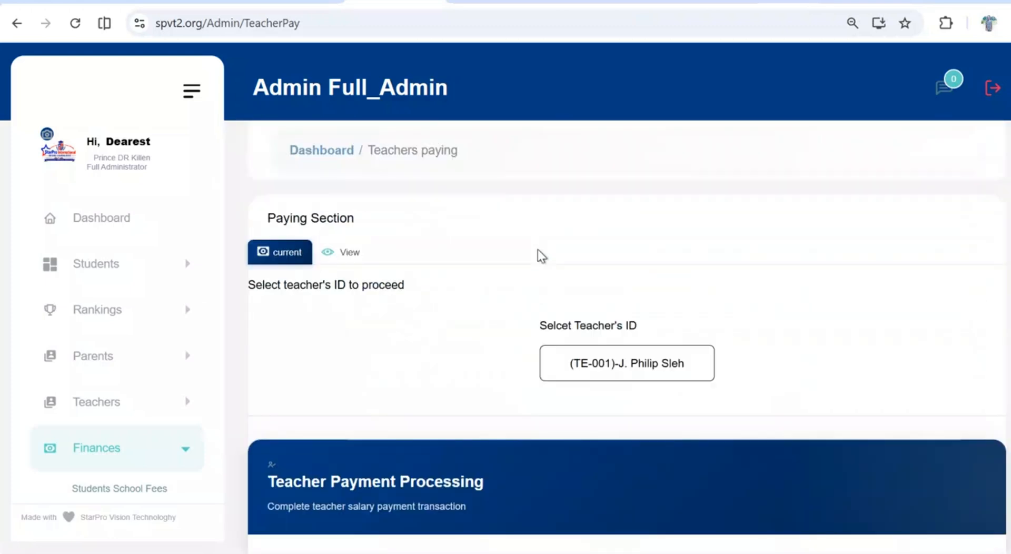
left_click(348, 254)
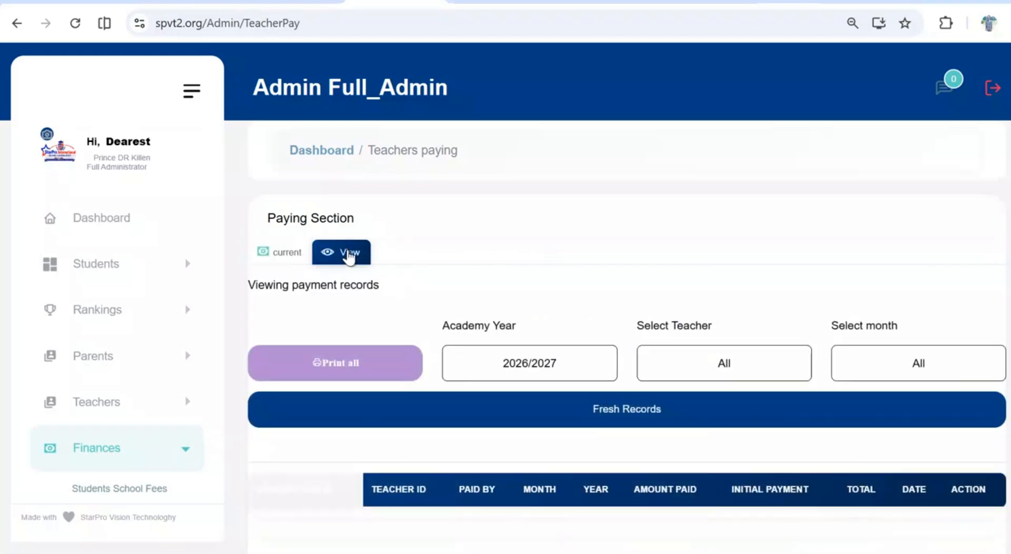
scroll(439, 295, "down", 2)
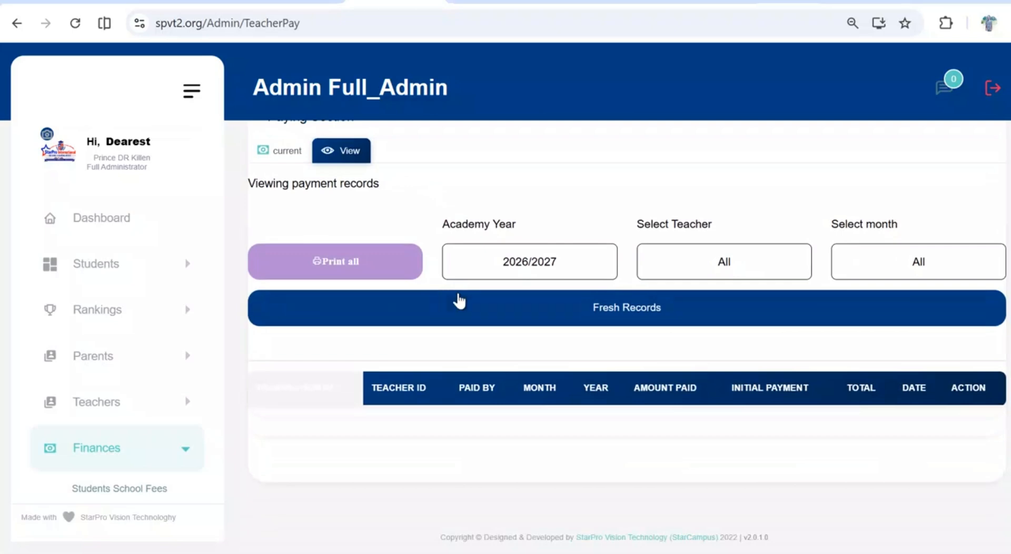
left_click(477, 301)
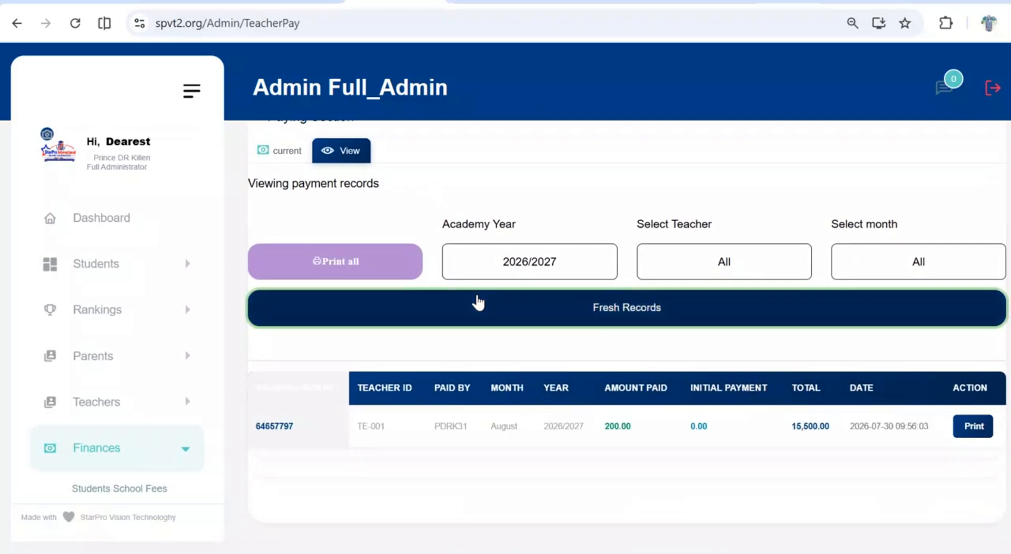
scroll(478, 303, "down", 1)
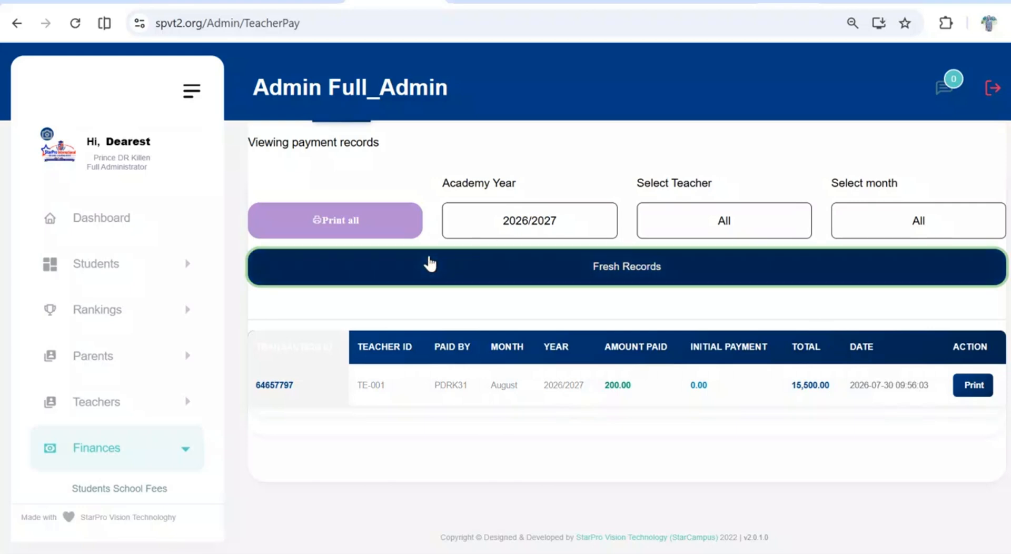
Open the Audit & Total section under Finances and examine the current financial totals and the academic year summary
scroll(164, 372, "down", 3)
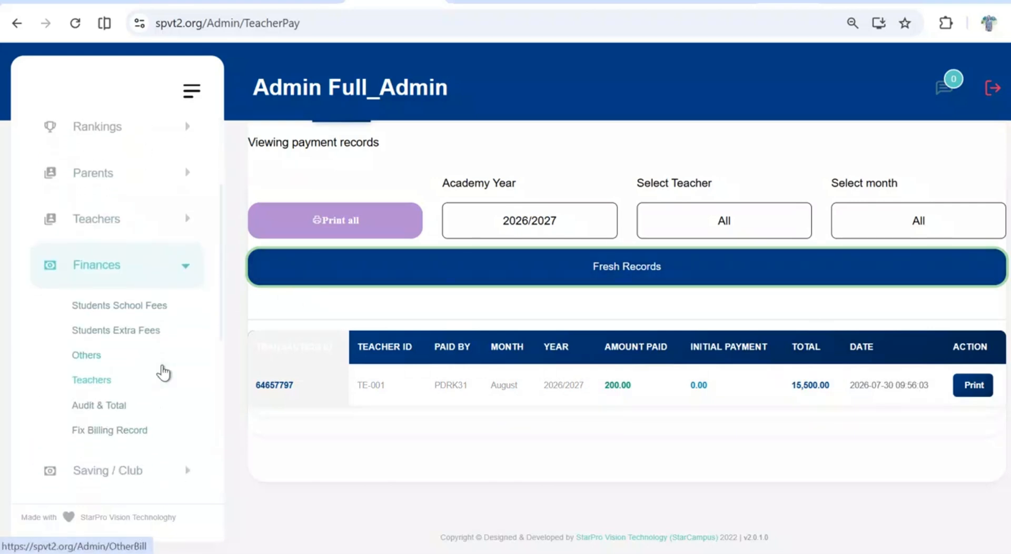
scroll(163, 372, "down", 2)
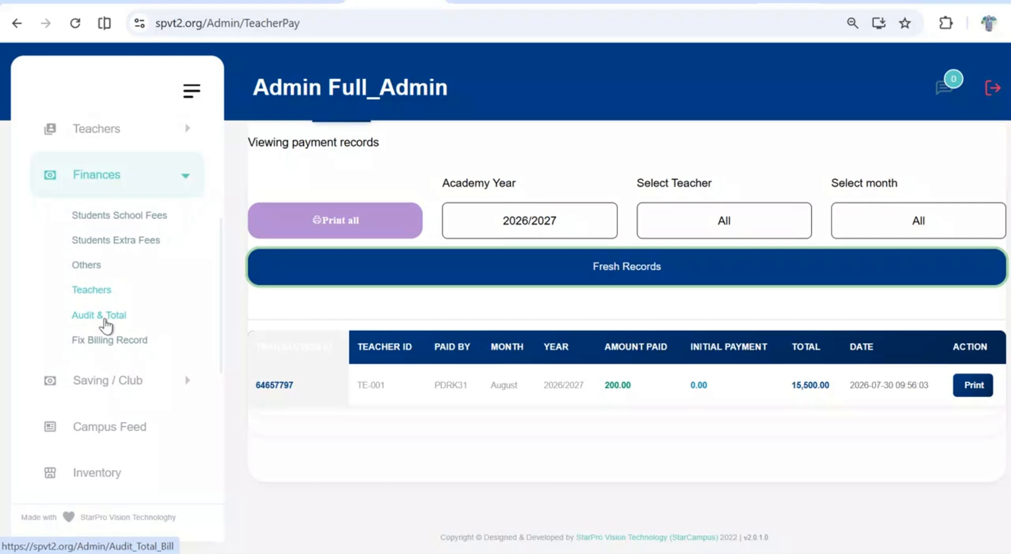
left_click(106, 320)
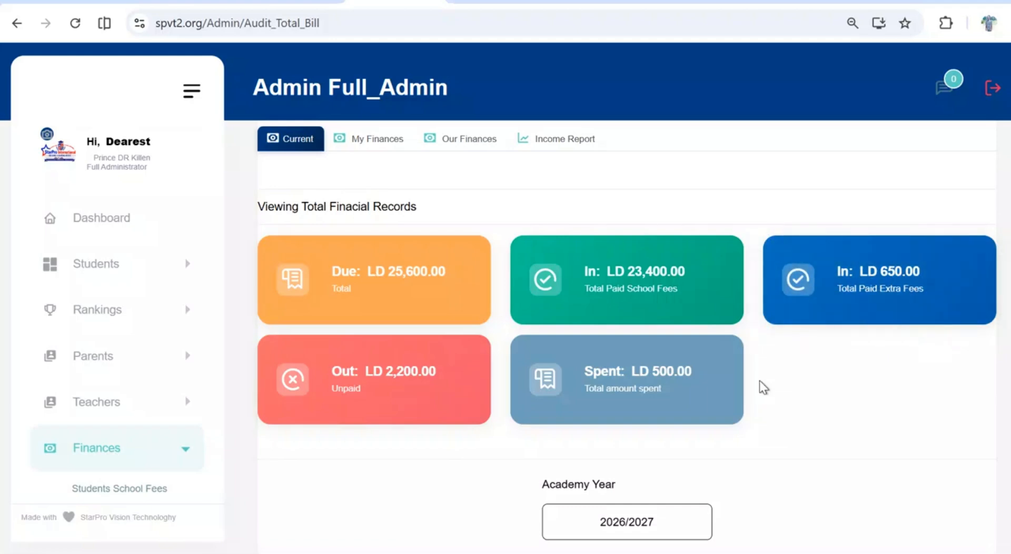
scroll(762, 387, "down", 3)
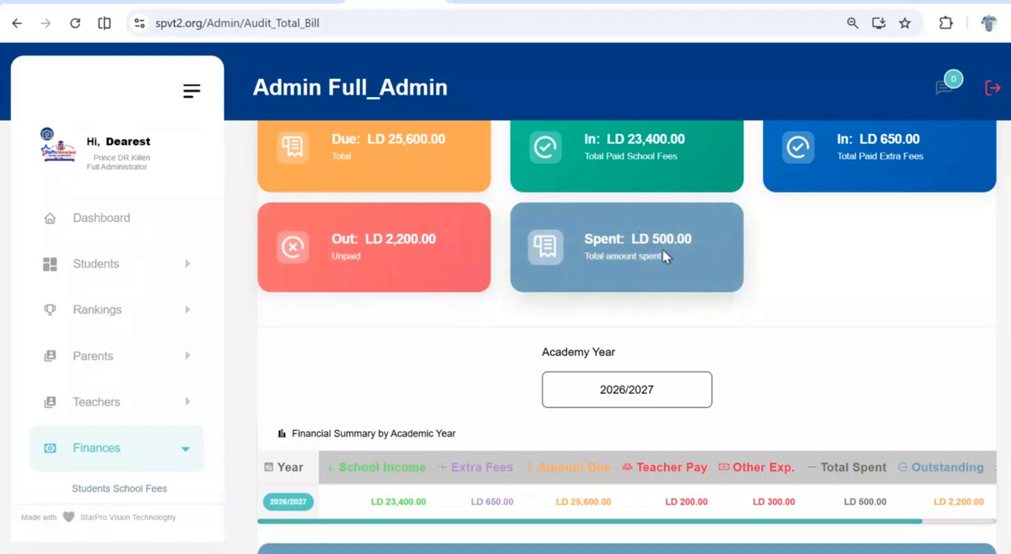
scroll(662, 248, "down", 2)
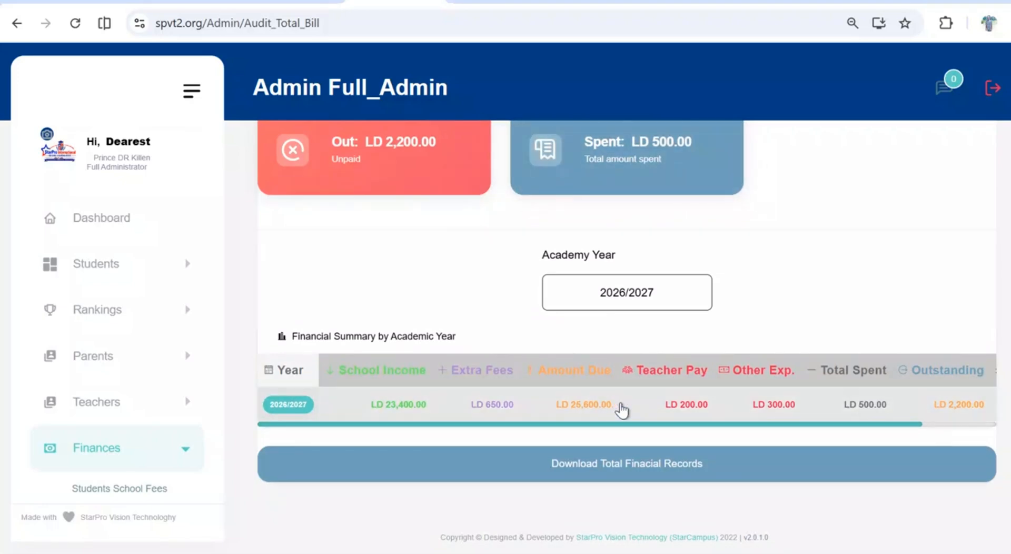
scroll(622, 410, "right", 3)
scroll(962, 414, "up", 5)
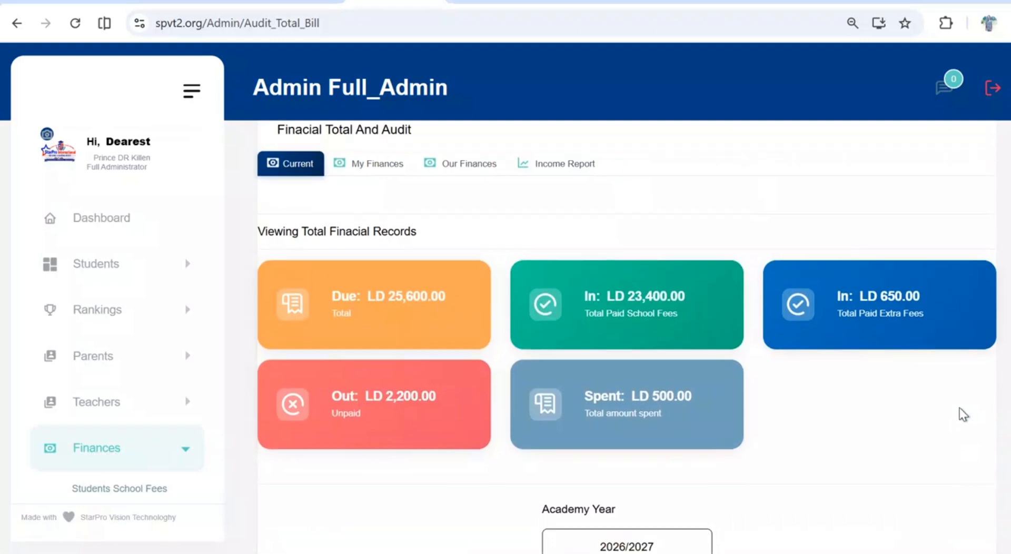
scroll(584, 315, "up", 2)
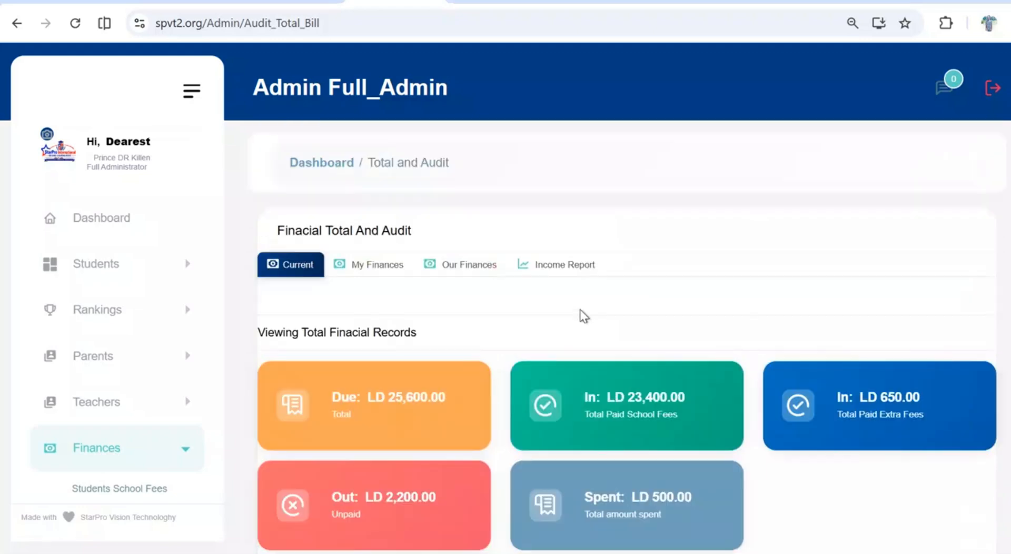
Show the My Finances view, refresh its figures, and examine the balance, received and transfer totals and the transfer area
left_click(375, 268)
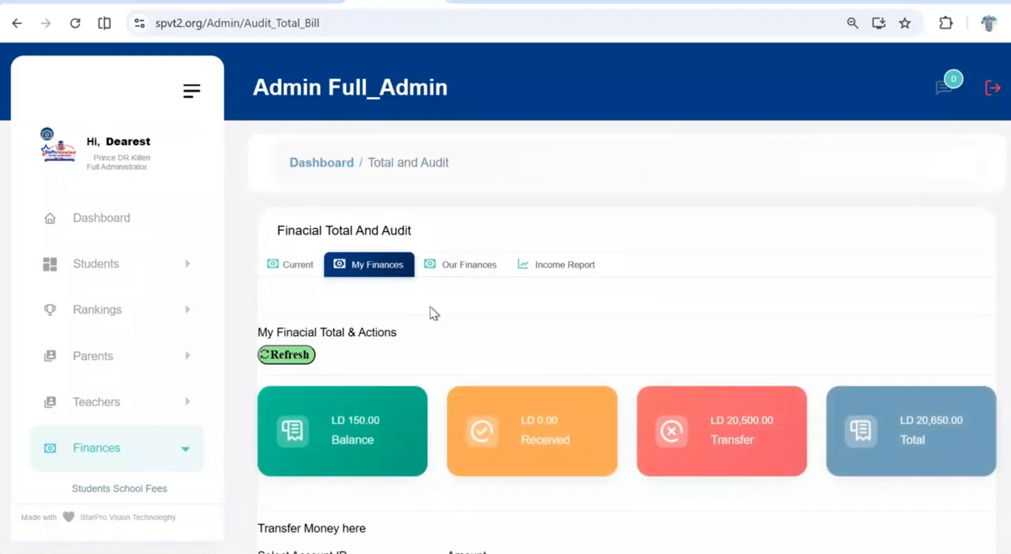
left_click(298, 356)
scroll(334, 457, "down", 1)
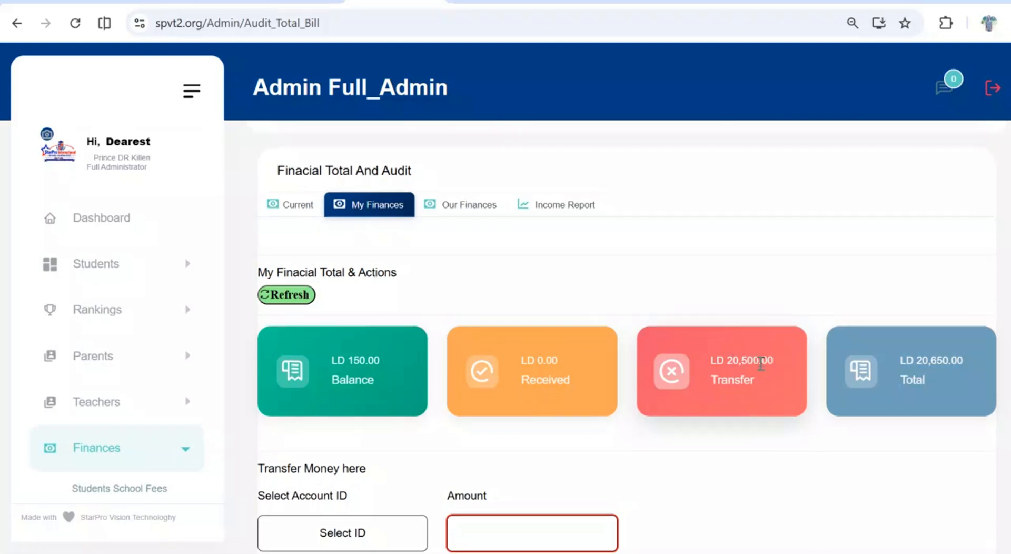
scroll(761, 363, "down", 1)
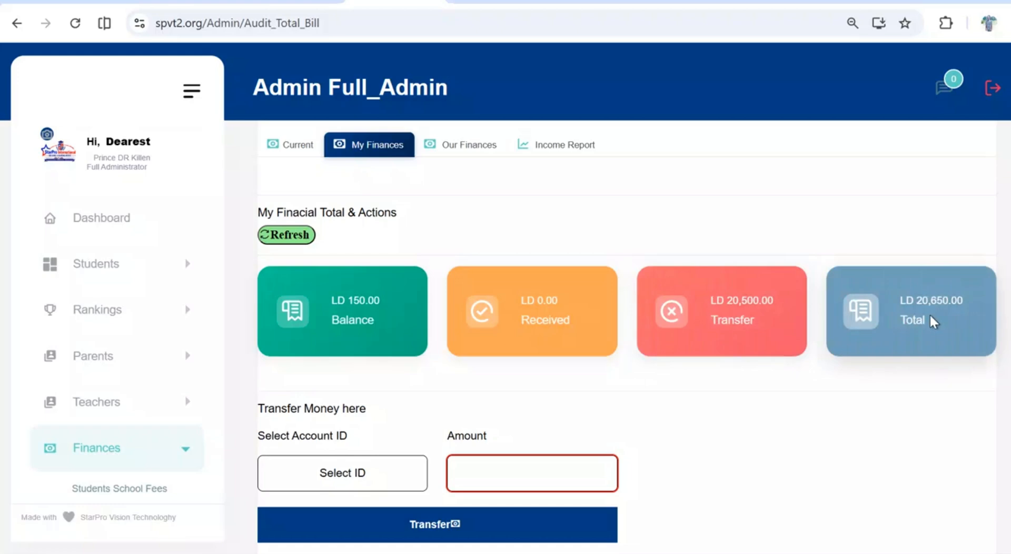
scroll(930, 314, "down", 4)
scroll(929, 315, "up", 1)
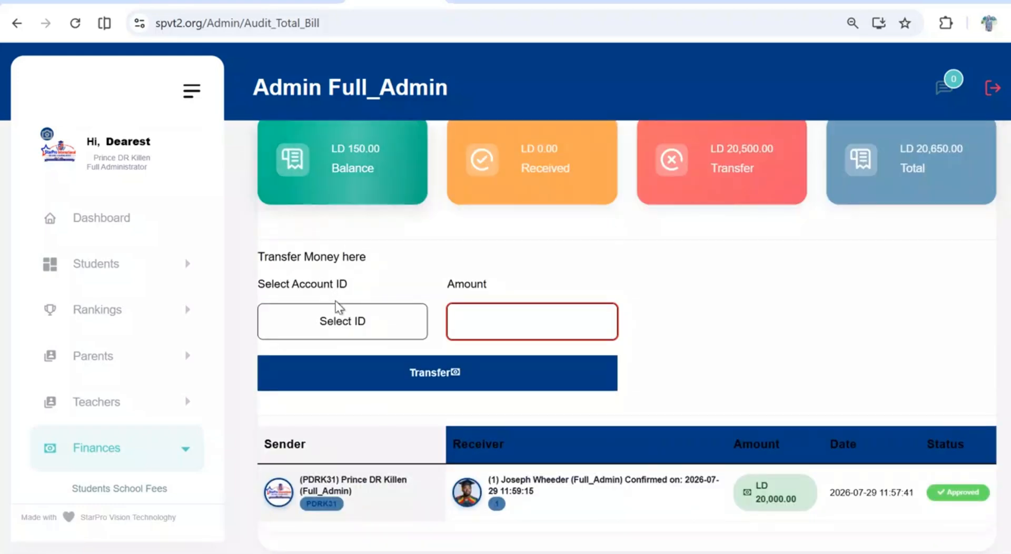
Transfer 100 LD to the fourth account in the account ID list and acknowledge the result
left_click(337, 325)
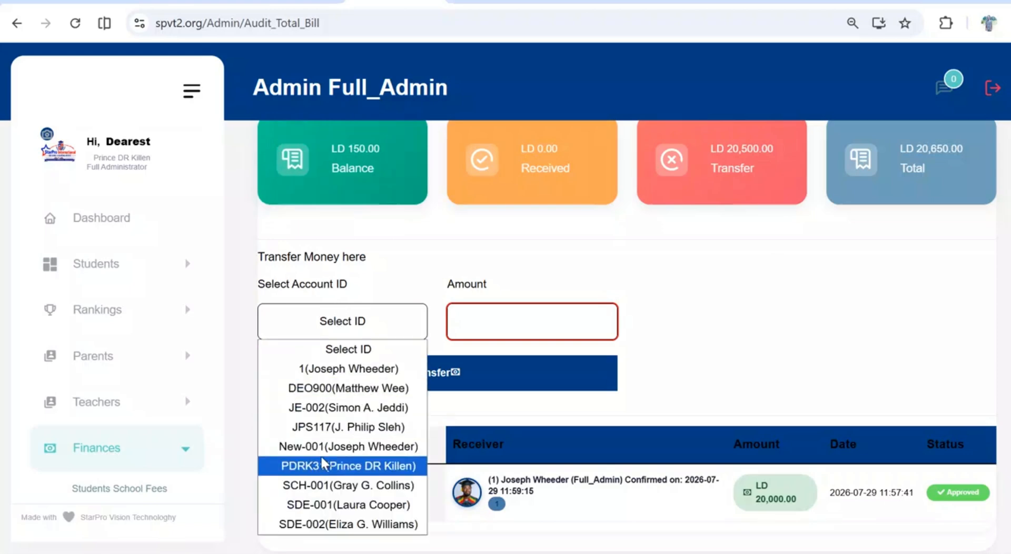
left_click(332, 427)
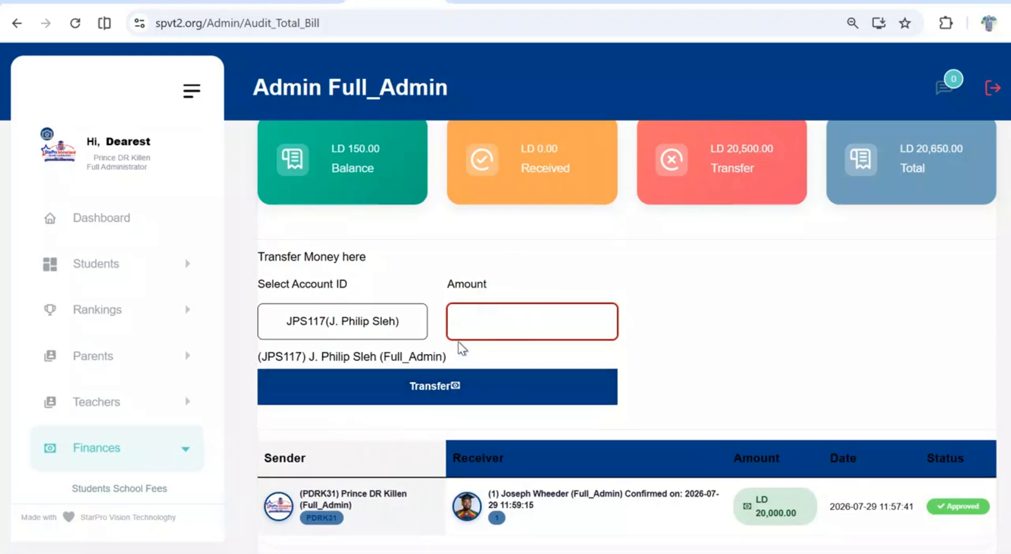
left_click(485, 311)
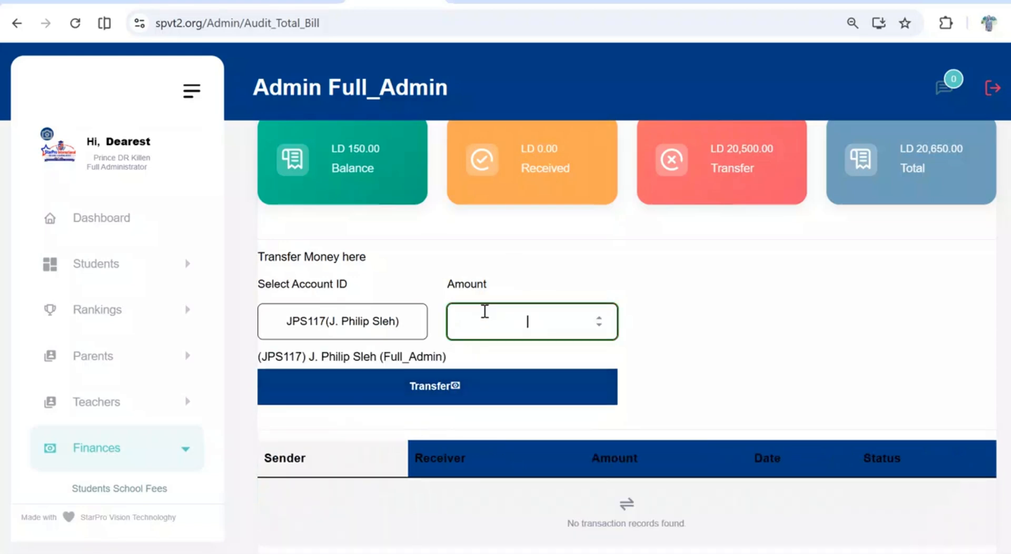
type("100")
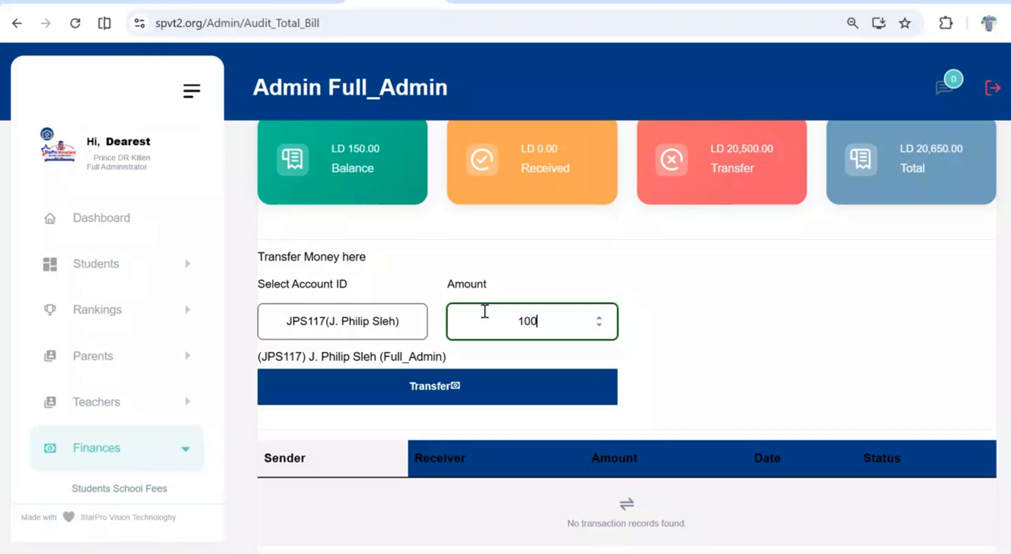
left_click(477, 393)
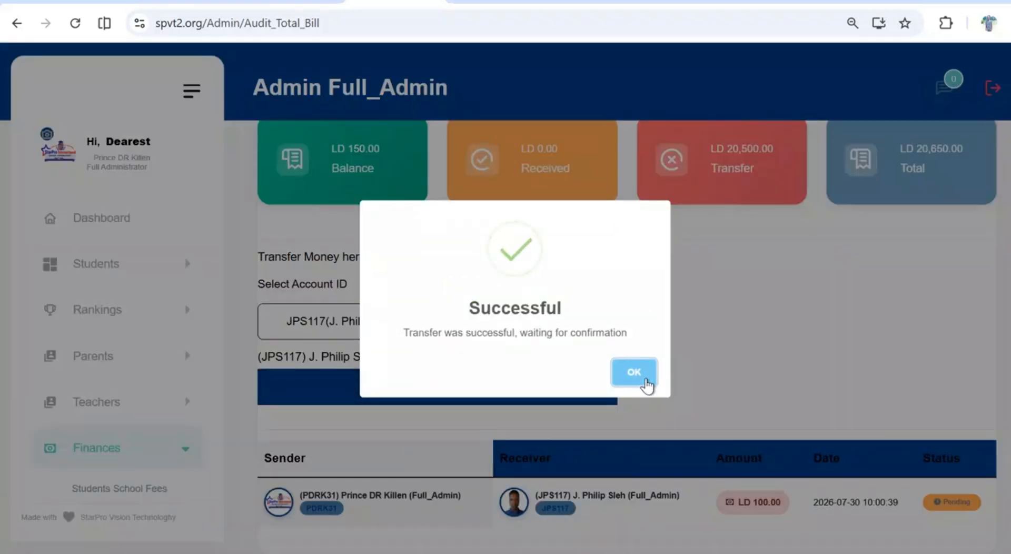
left_click(645, 382)
Examine the status of the new 100 LD transfer and compare it with the personal finance totals
scroll(729, 388, "down", 2)
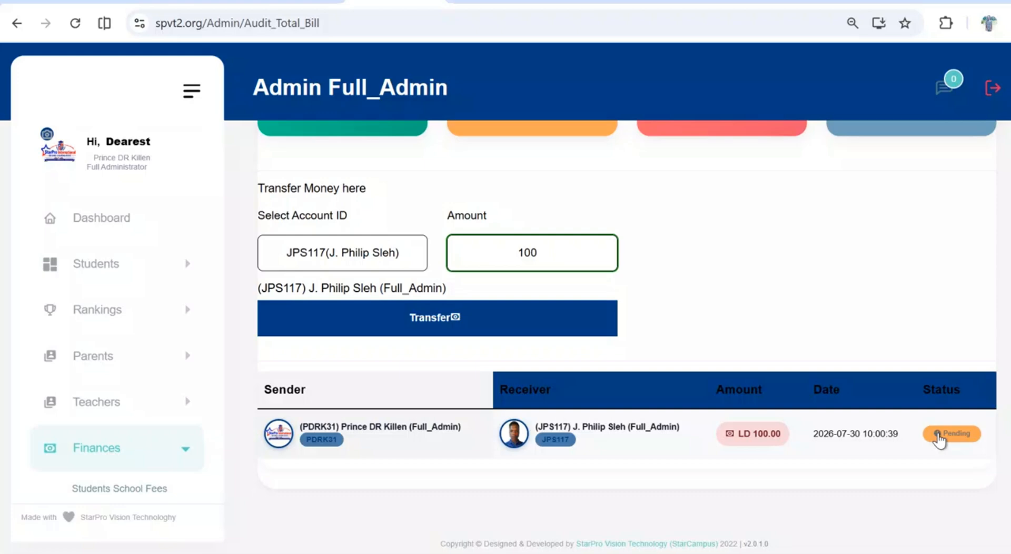
scroll(938, 439, "down", 1)
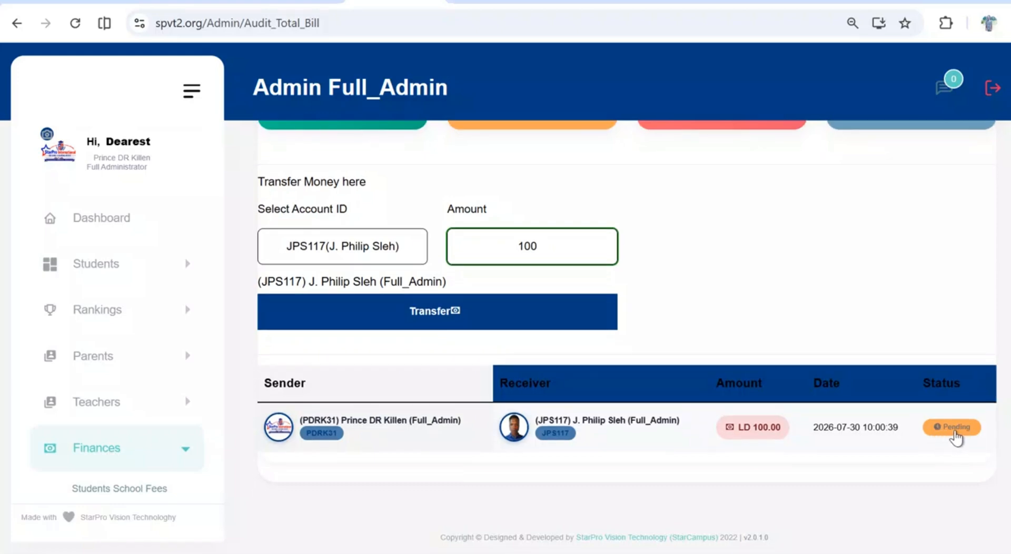
scroll(951, 435, "up", 5)
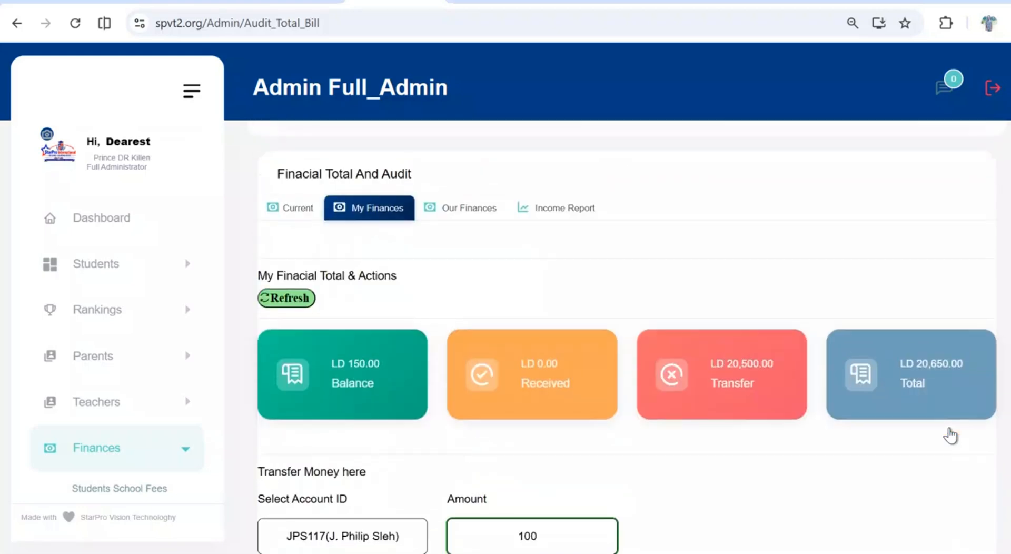
scroll(950, 433, "down", 5)
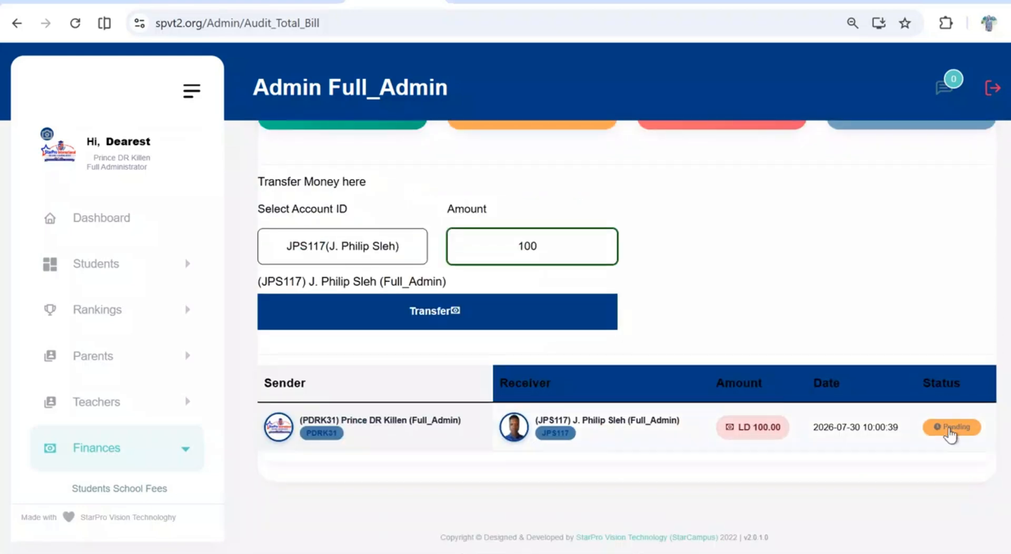
scroll(829, 364, "up", 5)
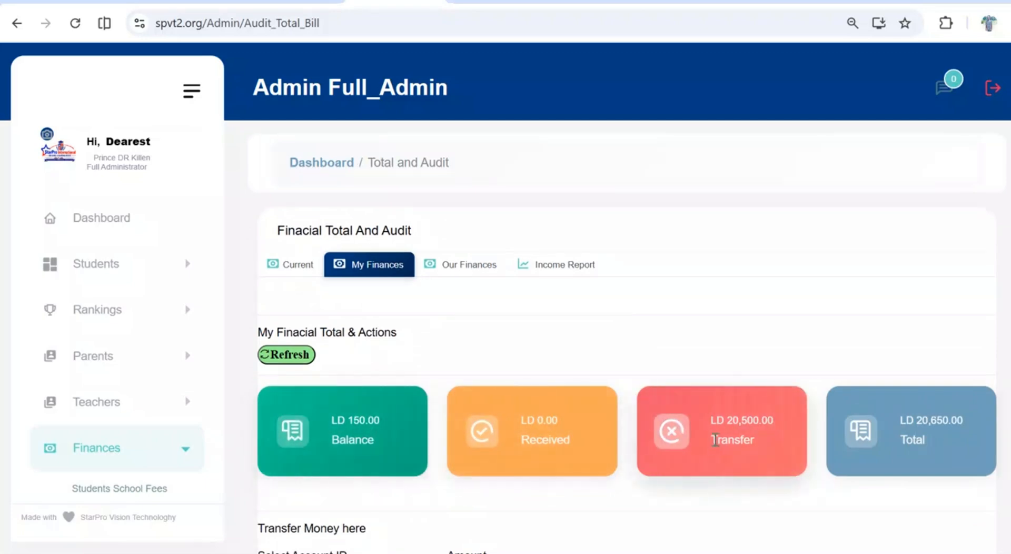
scroll(714, 440, "down", 5)
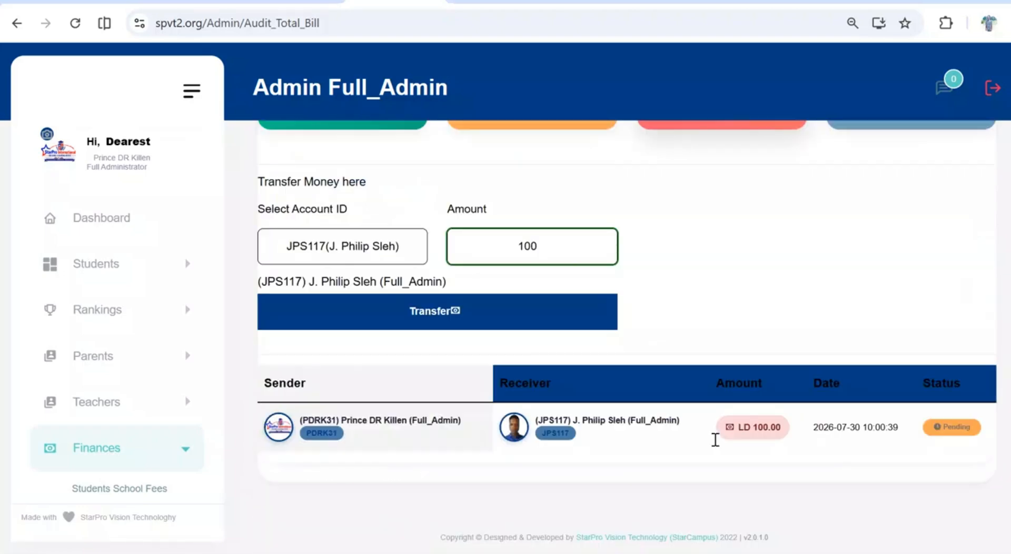
scroll(729, 330, "up", 5)
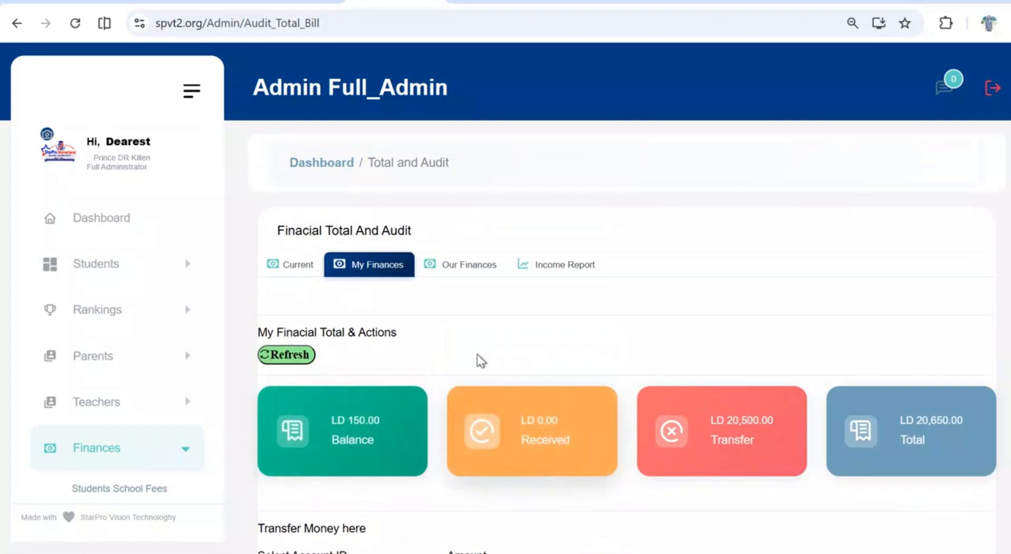
Show the Our Finances view and examine every admin's balance, the report download options and the total balance
left_click(461, 276)
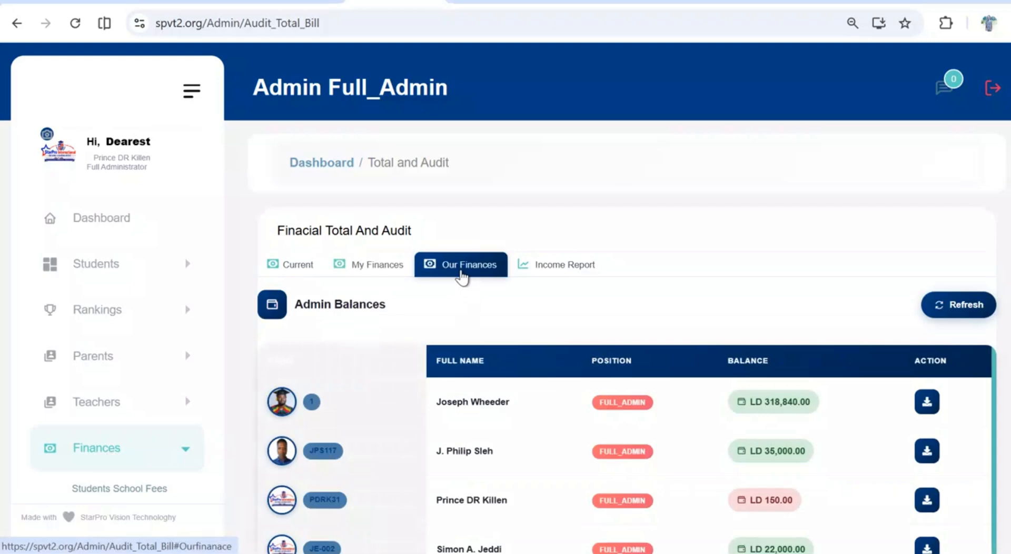
scroll(462, 276, "down", 3)
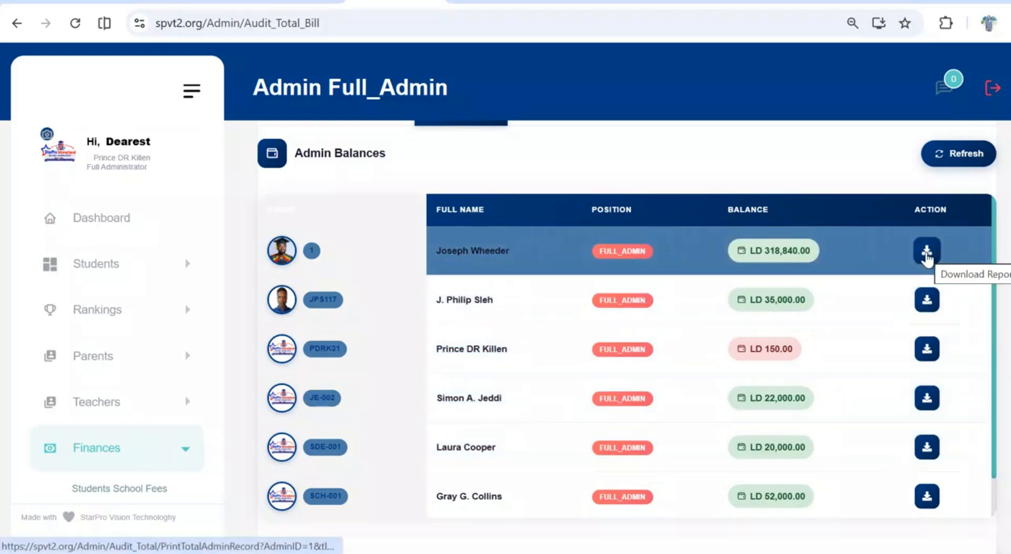
scroll(824, 326, "down", 1)
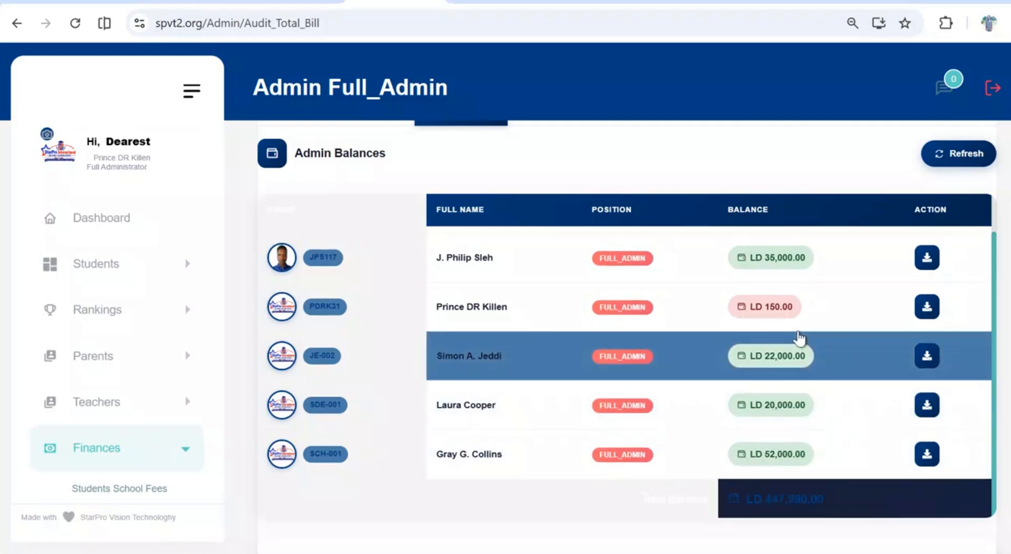
scroll(798, 337, "up", 1)
scroll(798, 337, "down", 1)
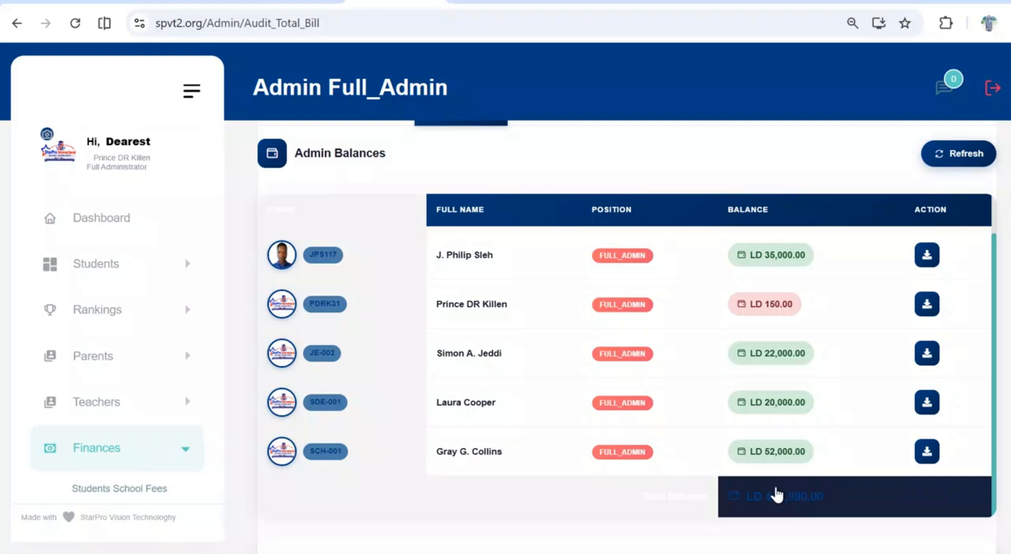
Show the transaction history of the signed-in administrator's own account and examine each transfer's receiver, amount, date and status
scroll(775, 492, "down", 4)
scroll(779, 490, "up", 8)
scroll(776, 494, "down", 6)
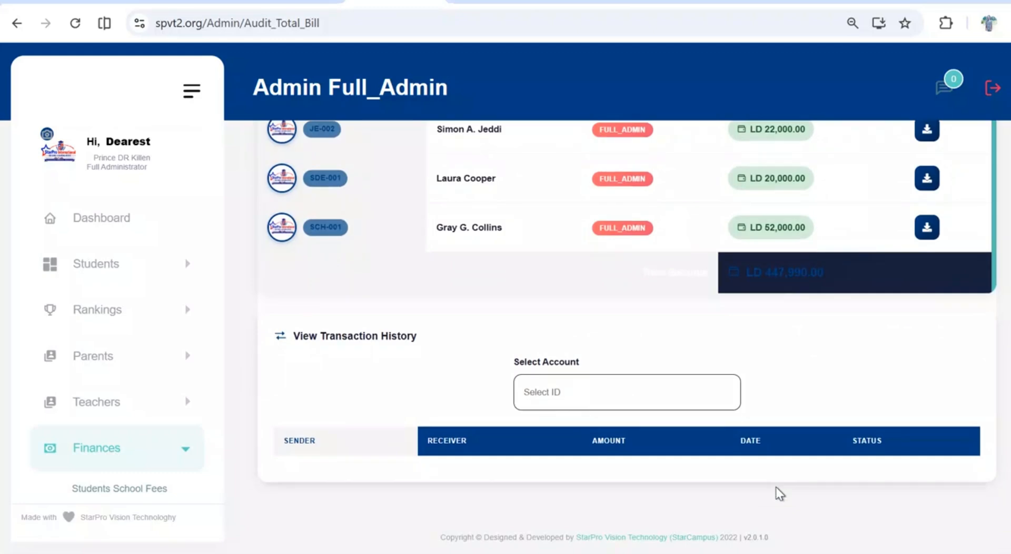
left_click(648, 392)
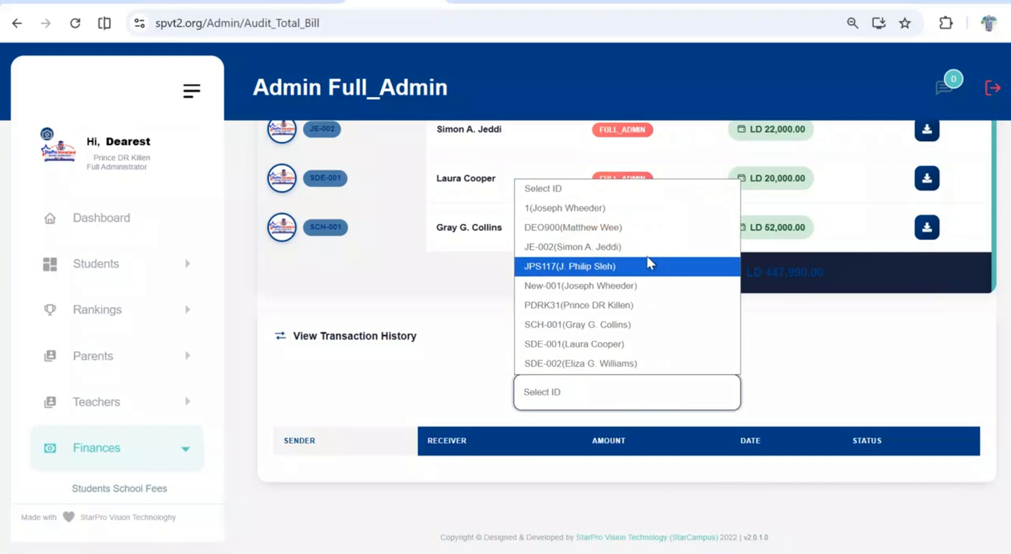
left_click(622, 304)
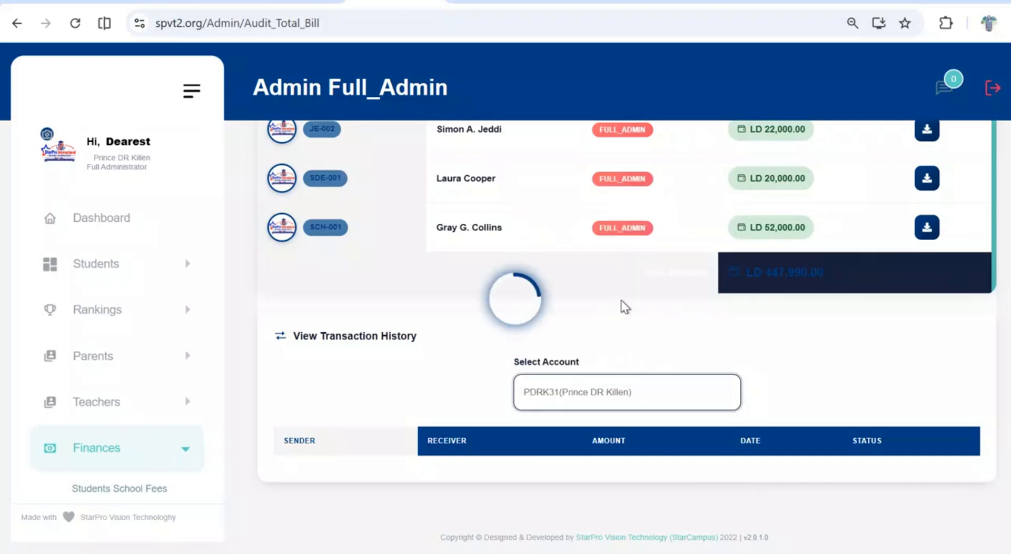
scroll(634, 435, "down", 2)
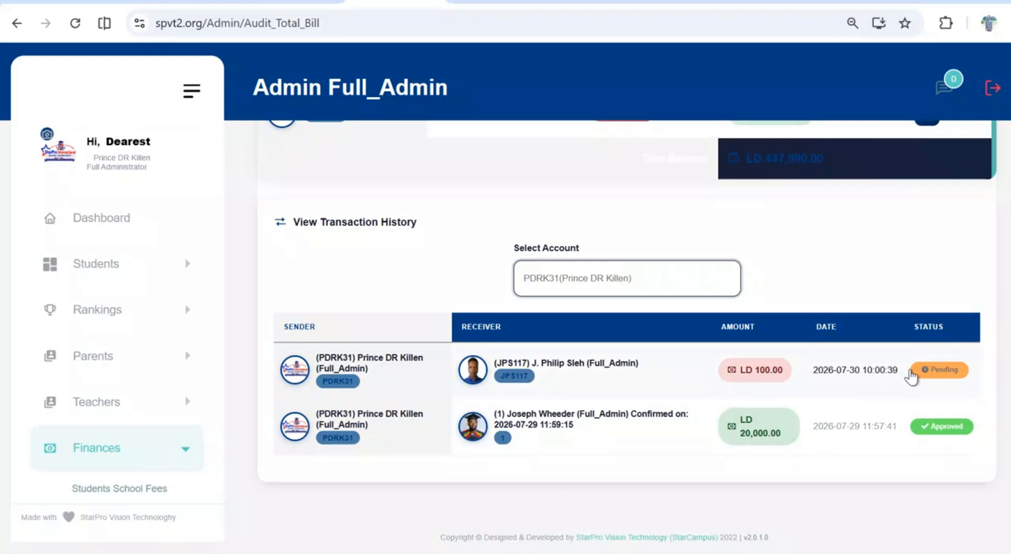
Show the Income Report for today and all admins, and examine its totals, income and expense sources, admin performance, daily trend and transaction details
scroll(894, 375, "up", 8)
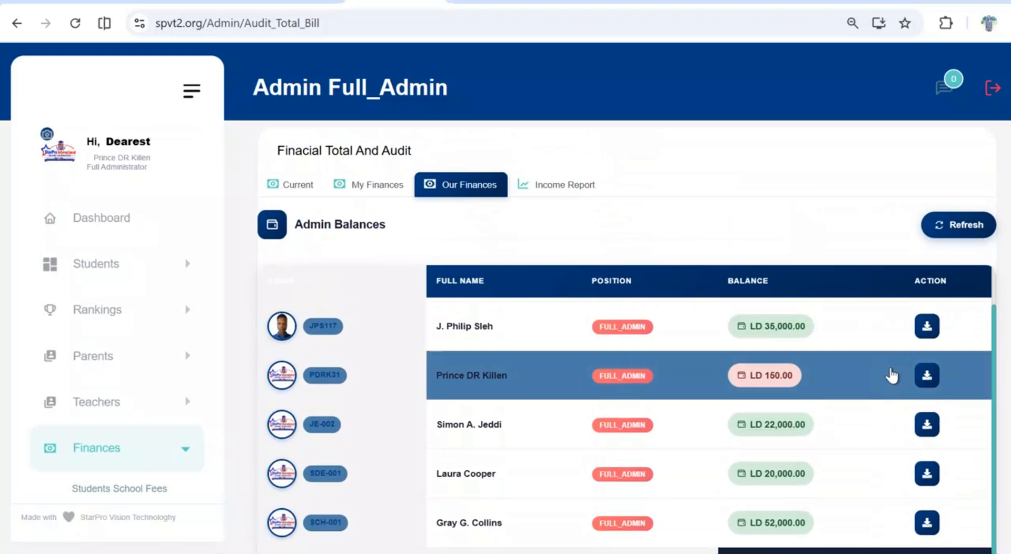
left_click(575, 190)
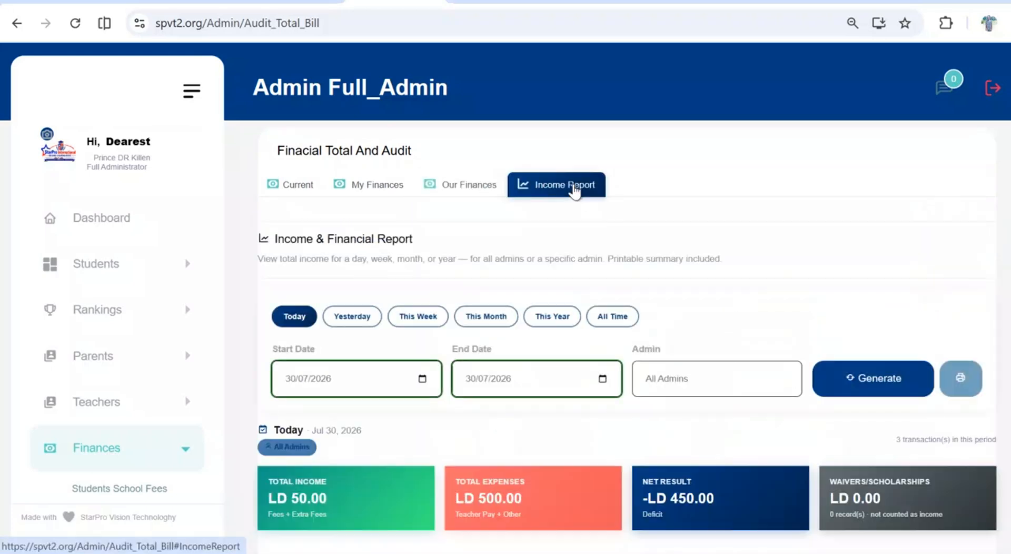
scroll(641, 323, "down", 4)
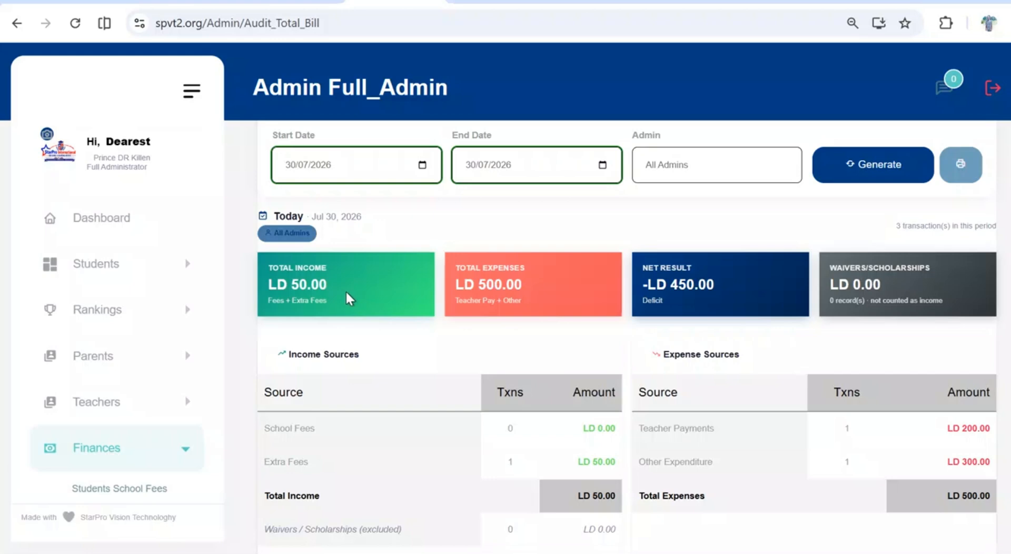
scroll(346, 293, "down", 6)
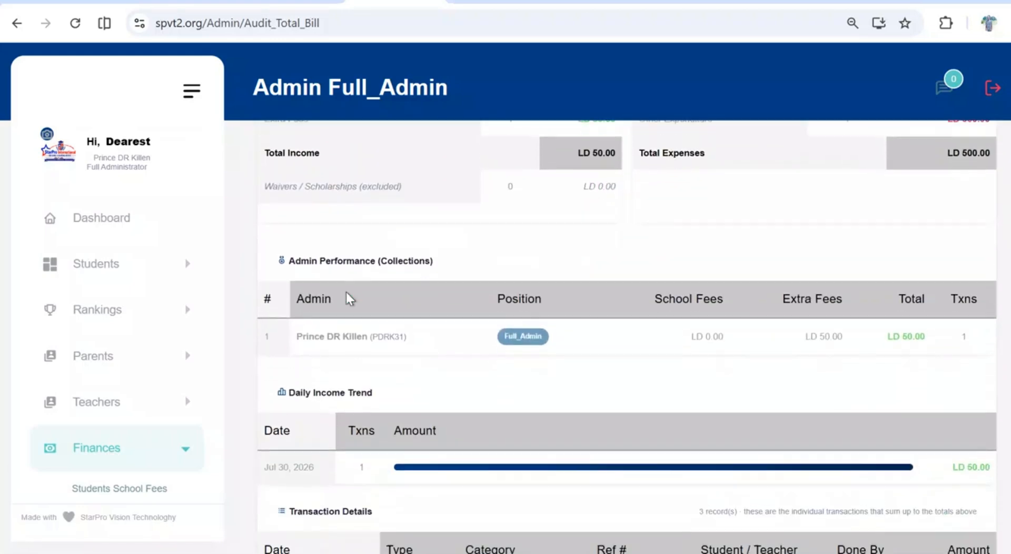
scroll(346, 294, "down", 5)
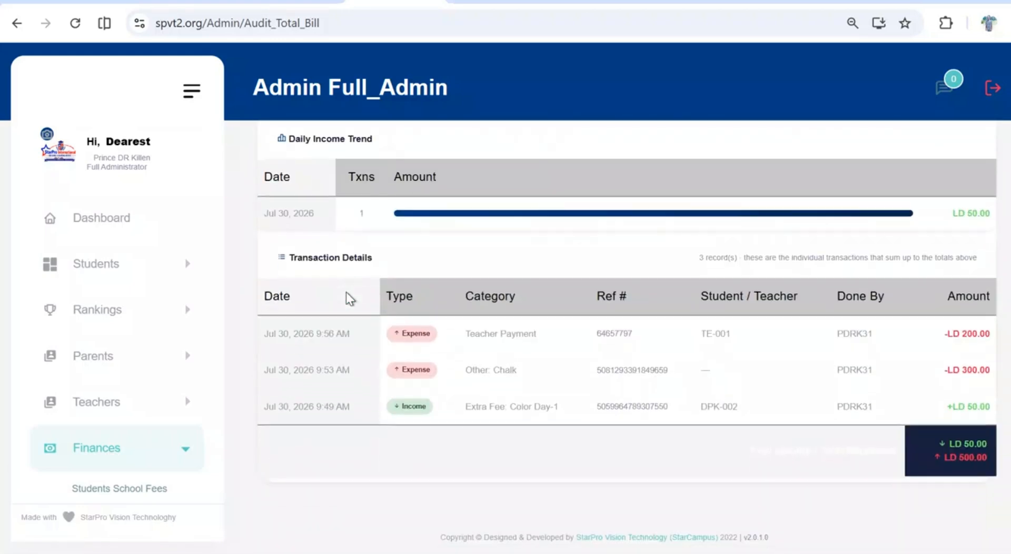
scroll(346, 292, "up", 6)
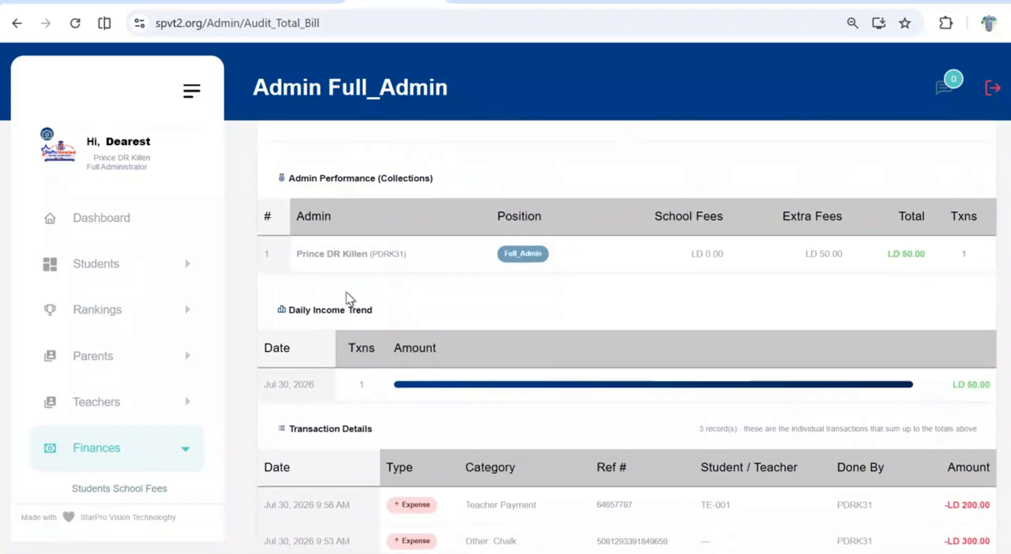
scroll(346, 292, "up", 7)
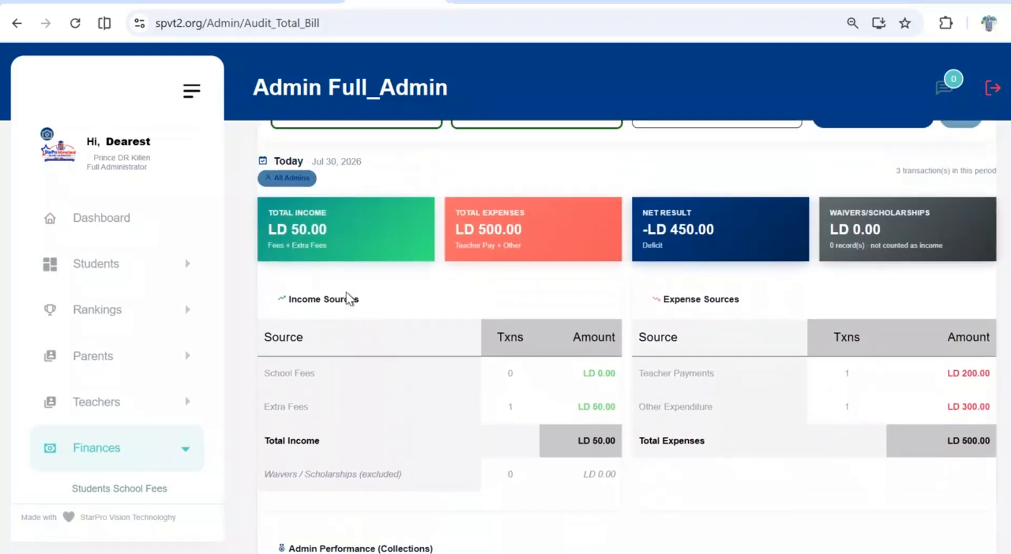
scroll(346, 292, "up", 2)
scroll(346, 291, "down", 3)
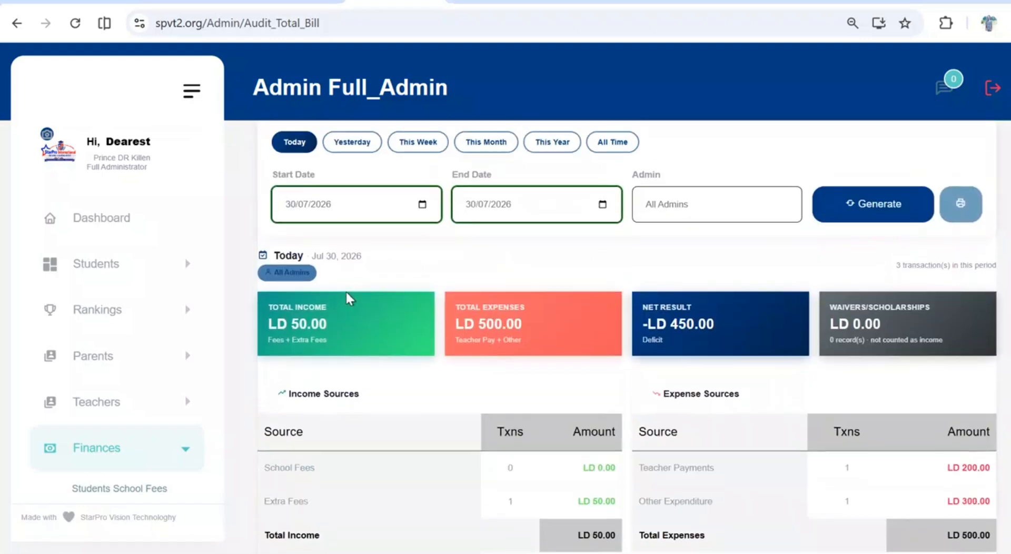